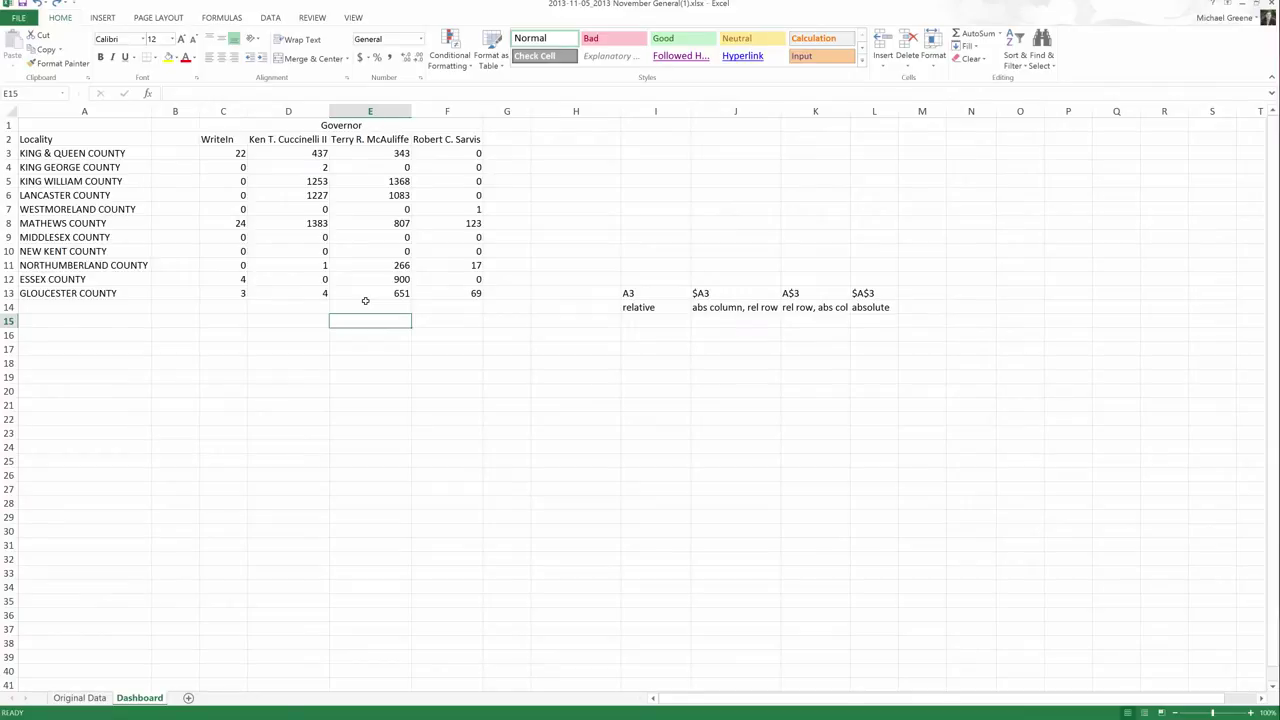
Review the SUMIFS vote results in C3:F13 of the Dashboard sheet.
{"action": "left_click", "coordinate": [383, 292]}
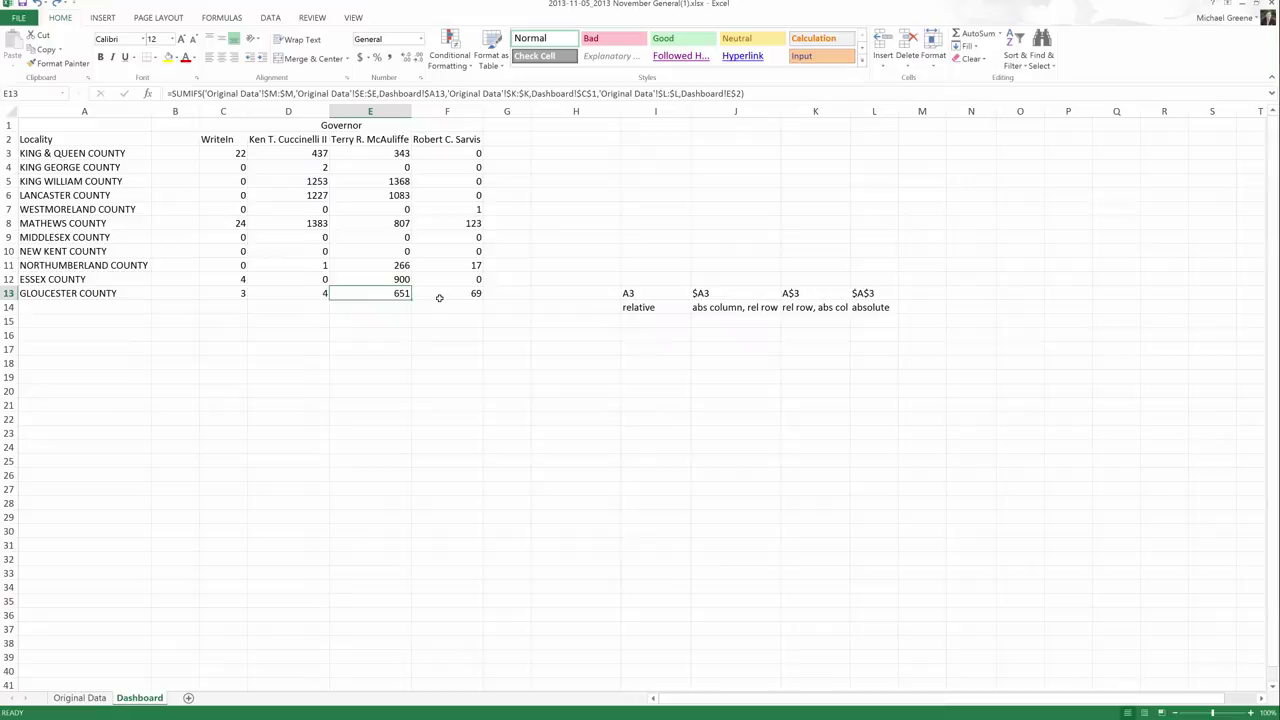
{"action": "left_click_drag", "start_coordinate": [237, 153], "coordinate": [451, 287]}
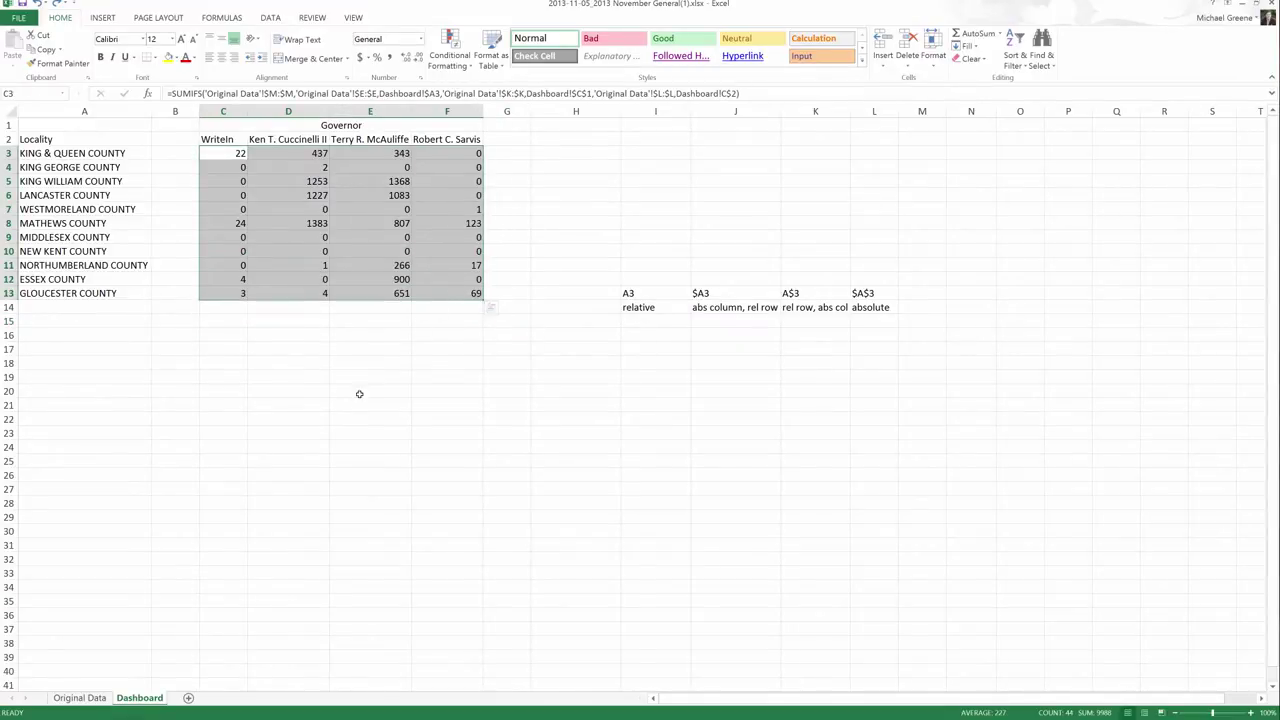
{"action": "left_click", "coordinate": [230, 407]}
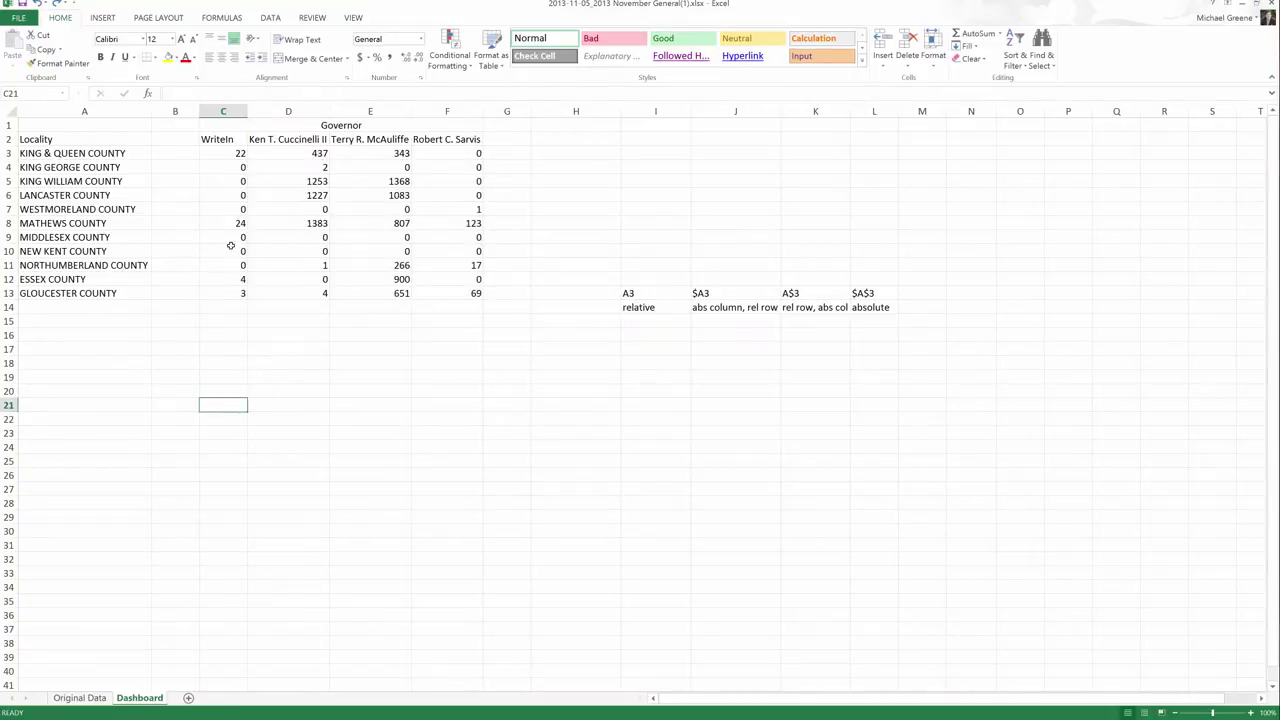
{"action": "left_click_drag", "start_coordinate": [239, 155], "coordinate": [326, 187]}
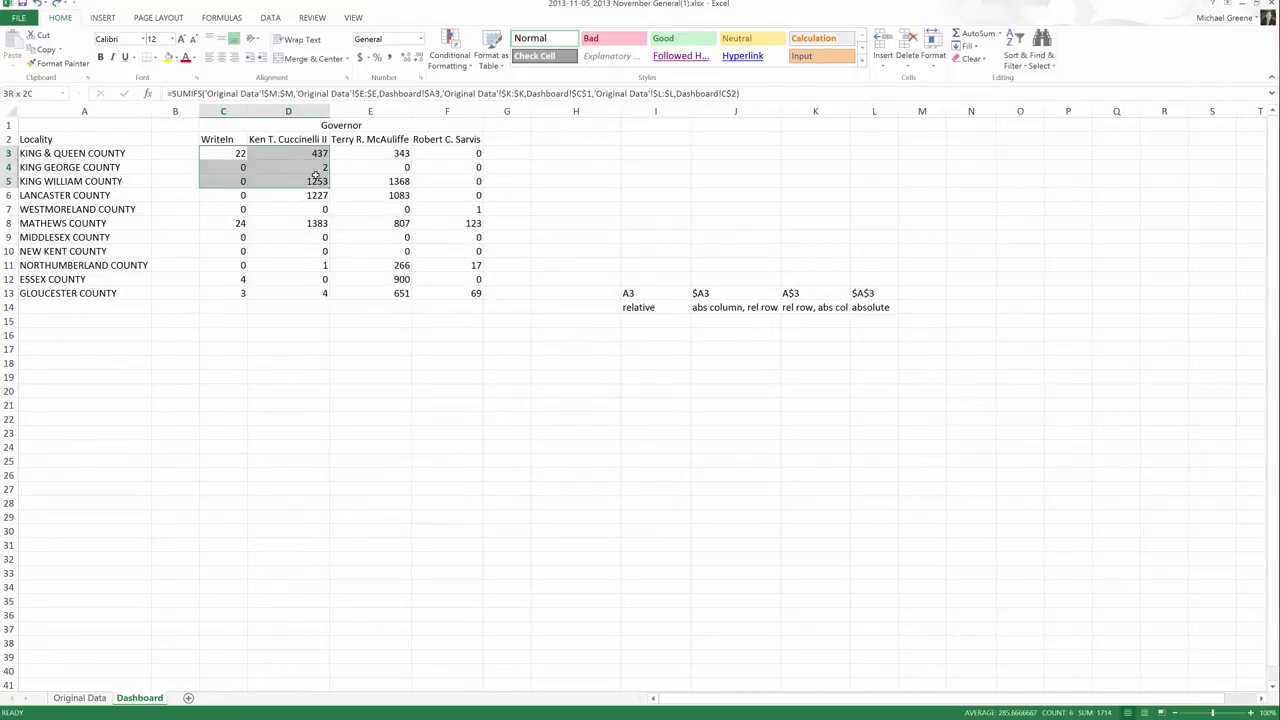
{"action": "left_click", "coordinate": [305, 320]}
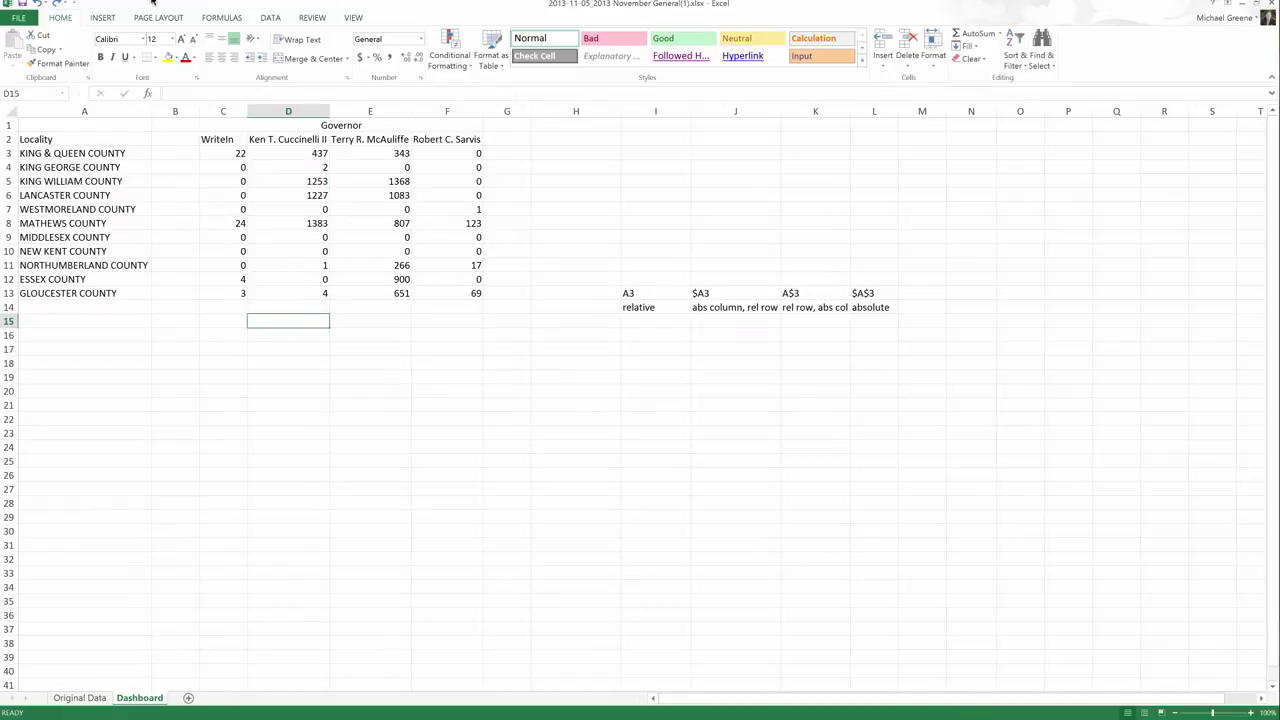
Clear the relative and absolute cell-reference notes from I13:L14.
{"action": "left_click", "coordinate": [104, 19]}
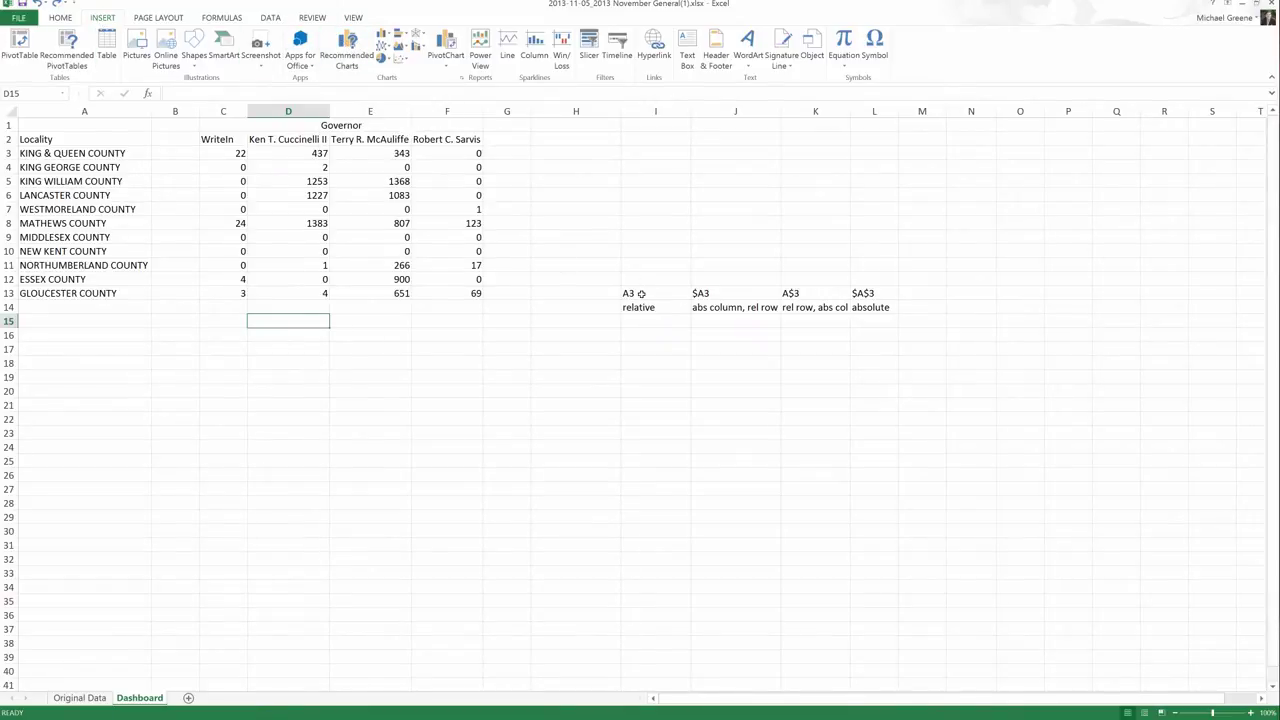
{"action": "left_click_drag", "start_coordinate": [641, 293], "coordinate": [845, 289]}
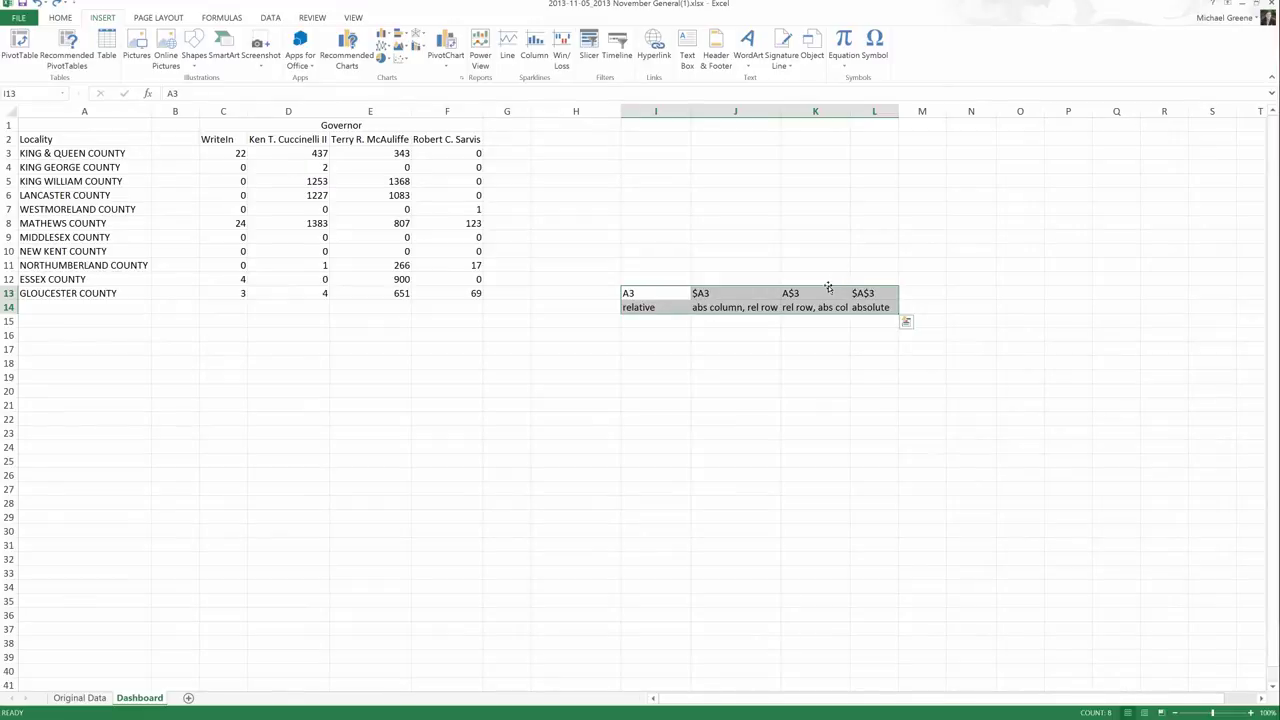
{"action": "key", "text": "Delete"}
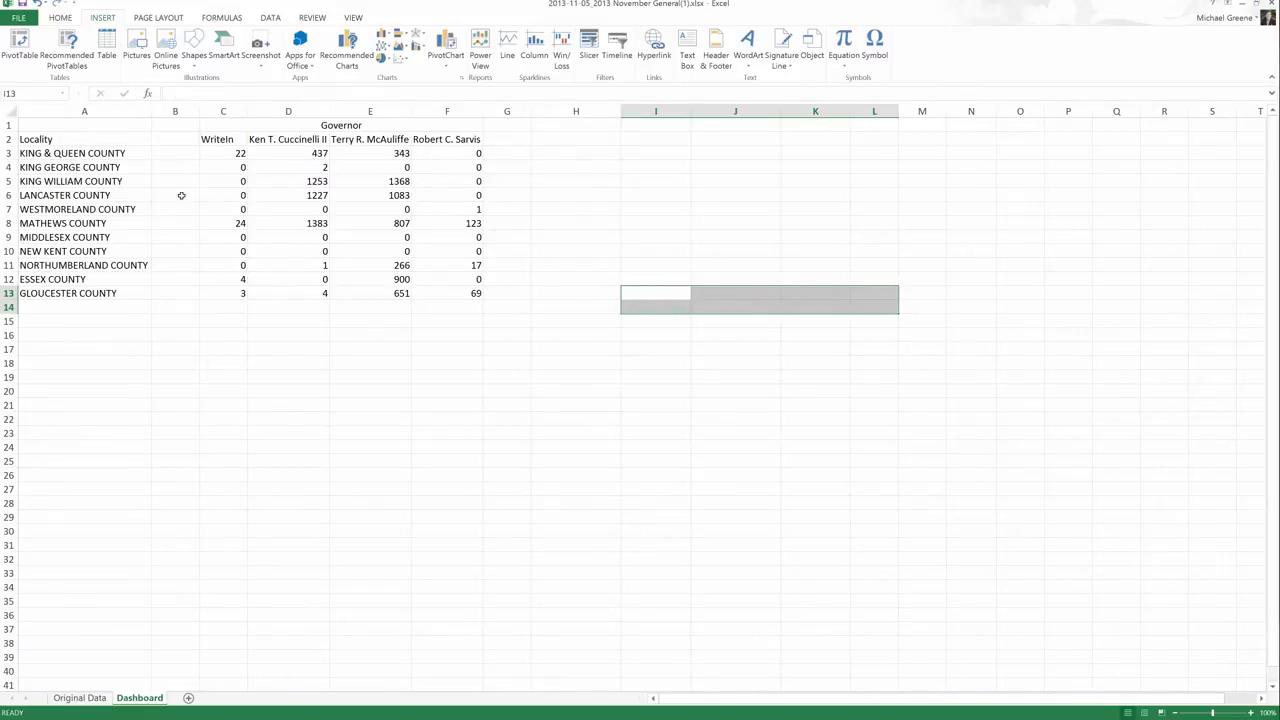
{"action": "left_click", "coordinate": [55, 130]}
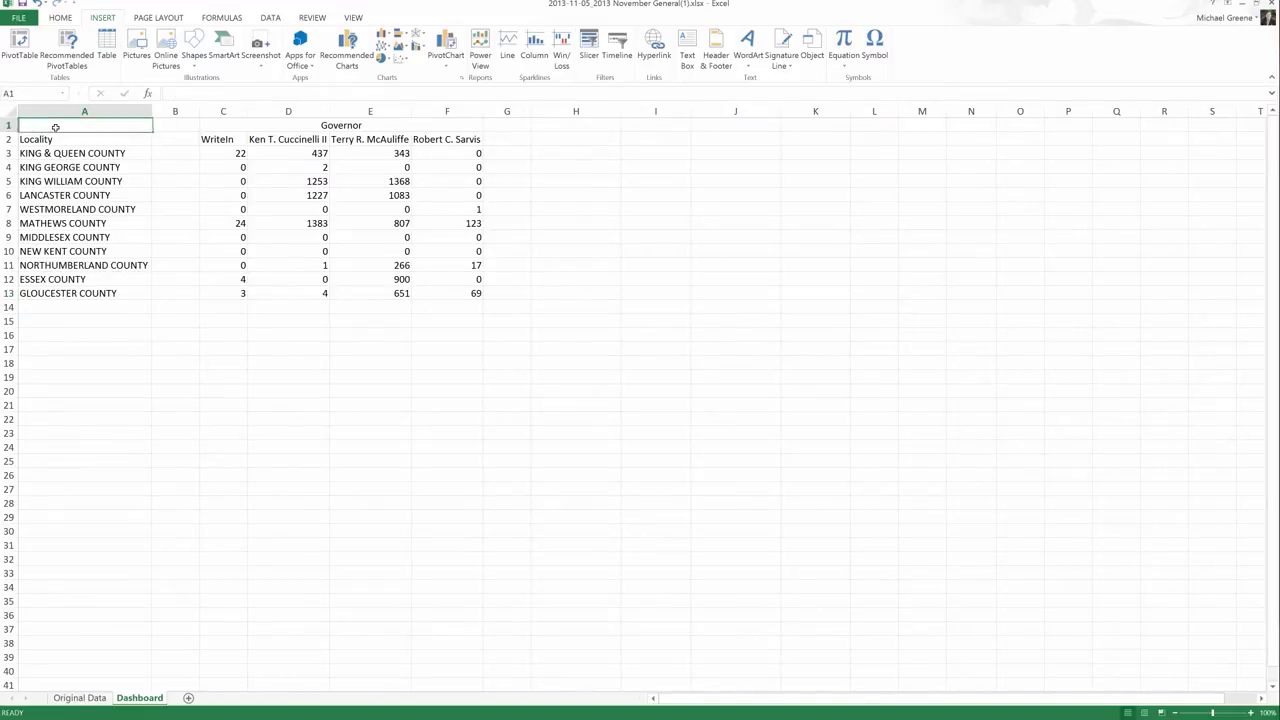
{"action": "left_click", "coordinate": [352, 44]}
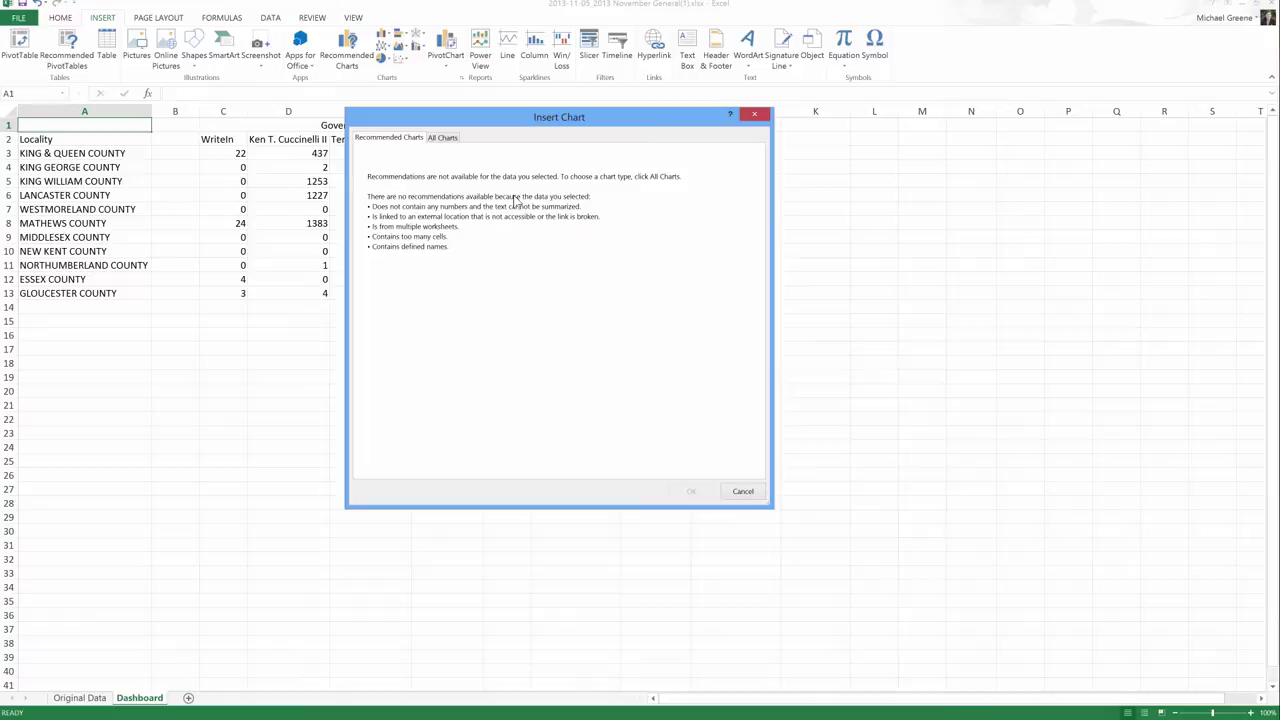
{"action": "left_click", "coordinate": [743, 492]}
Insert a recommended clustered column chart from A1:F13, place it just below the table and widen it into column I.
{"action": "left_click_drag", "start_coordinate": [98, 123], "coordinate": [406, 293]}
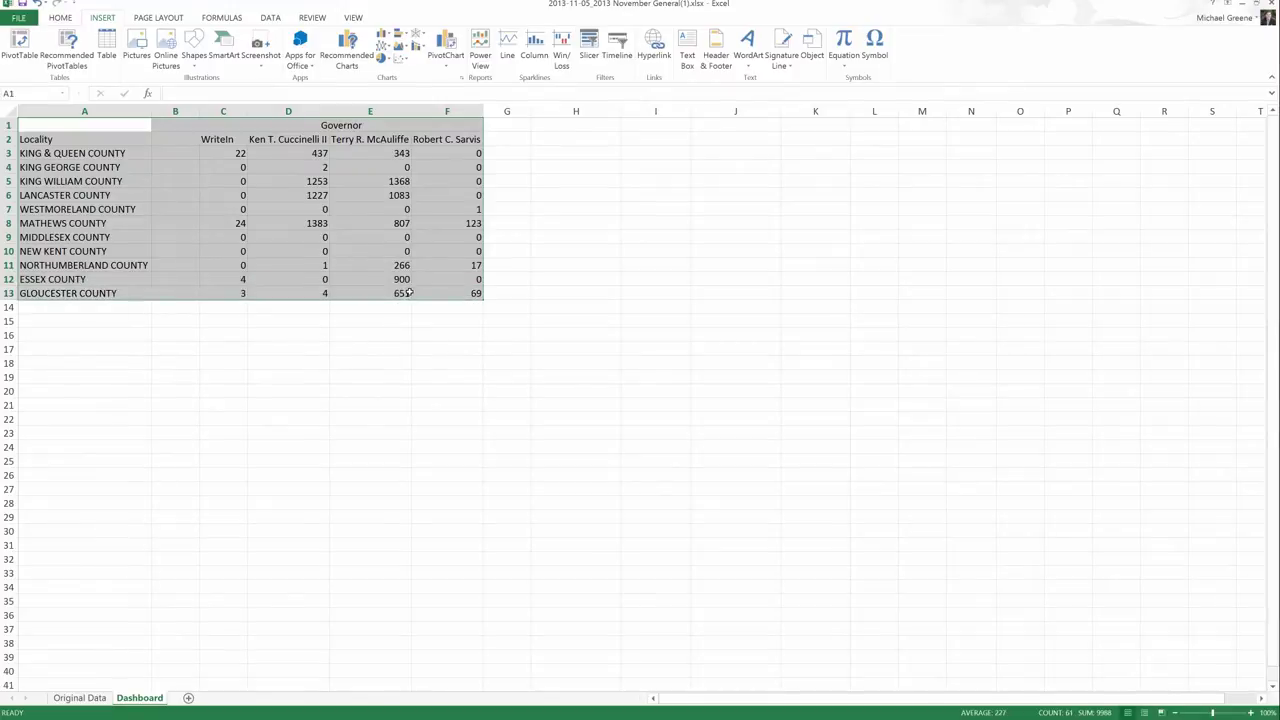
{"action": "left_click", "coordinate": [350, 43]}
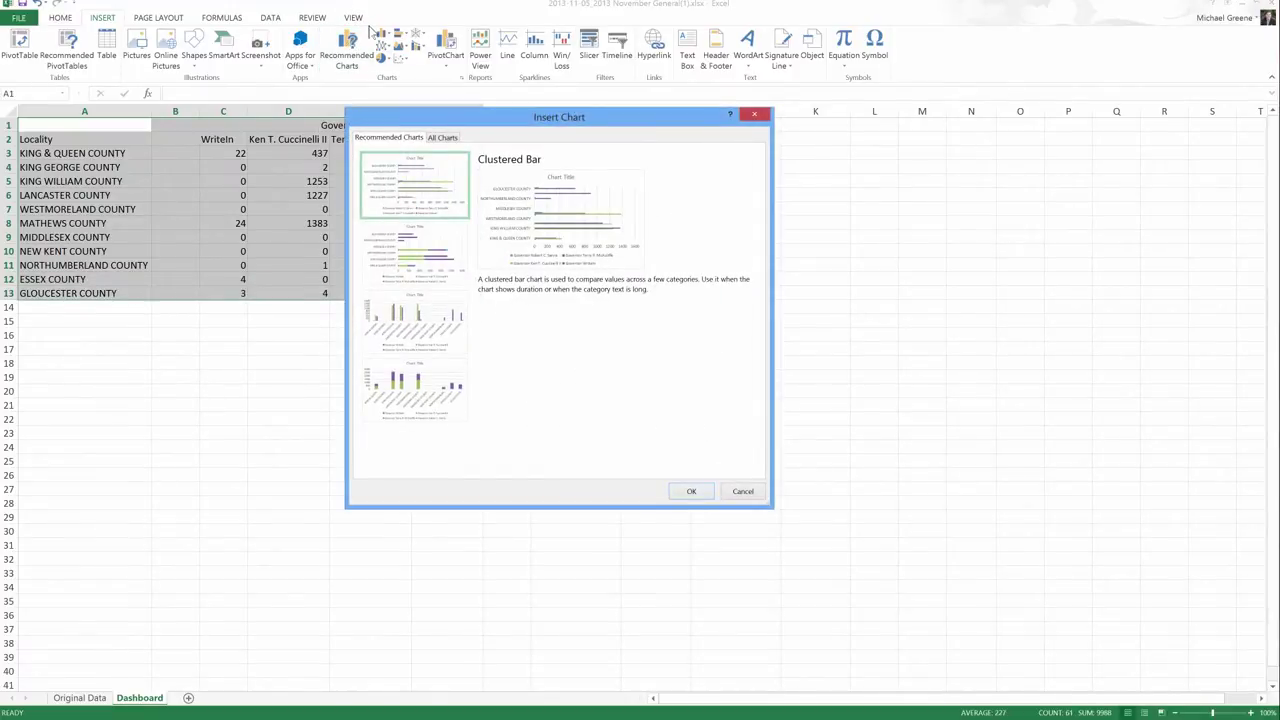
{"action": "left_click_drag", "start_coordinate": [507, 121], "coordinate": [756, 106]}
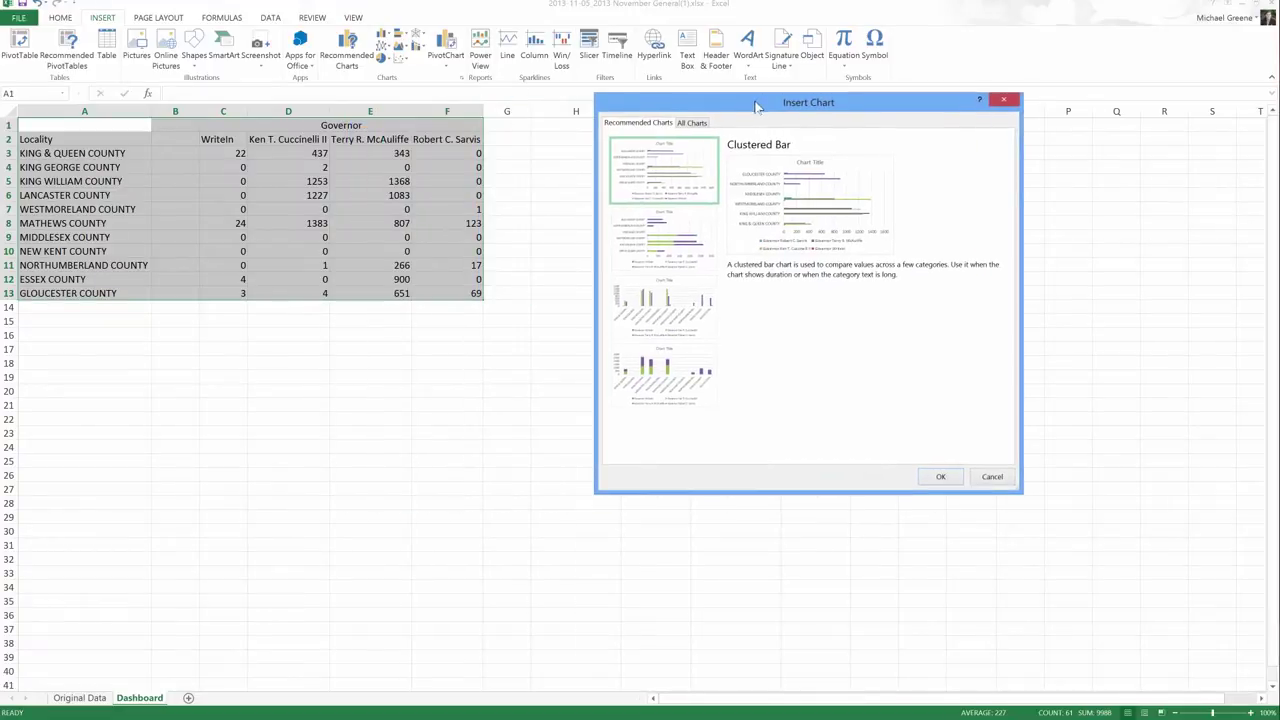
{"action": "left_click", "coordinate": [665, 240]}
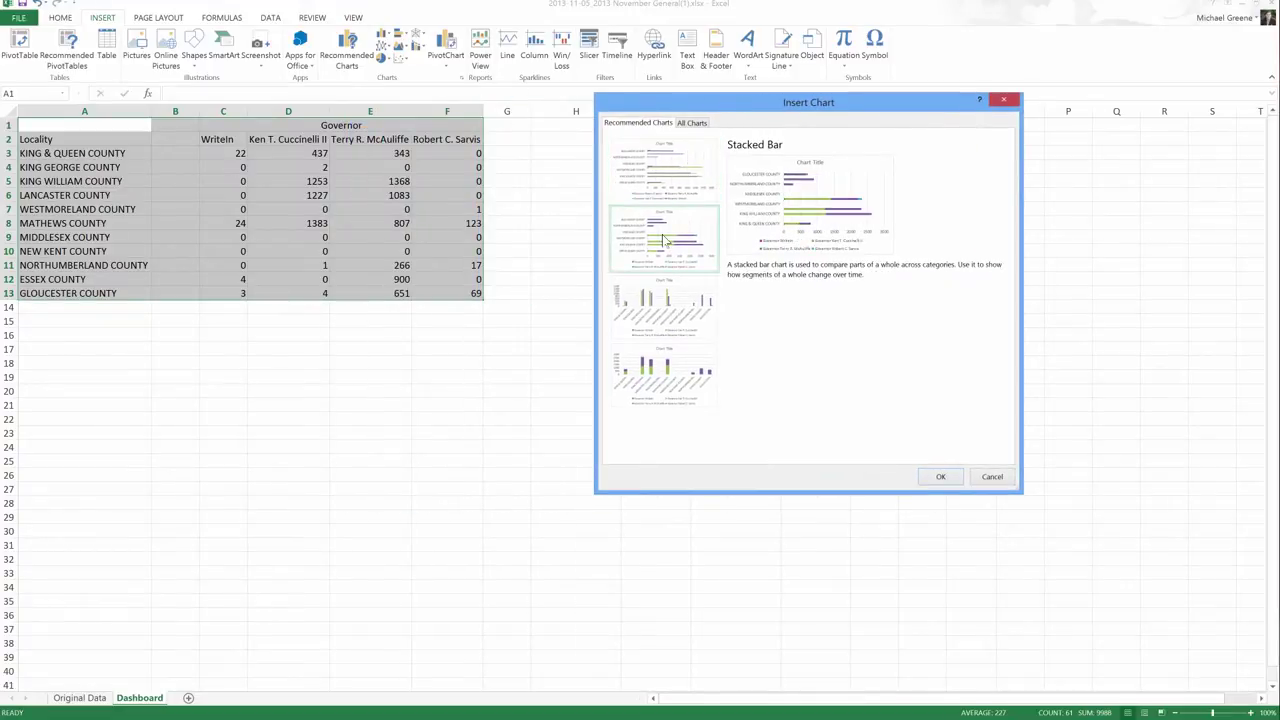
{"action": "left_click", "coordinate": [672, 298]}
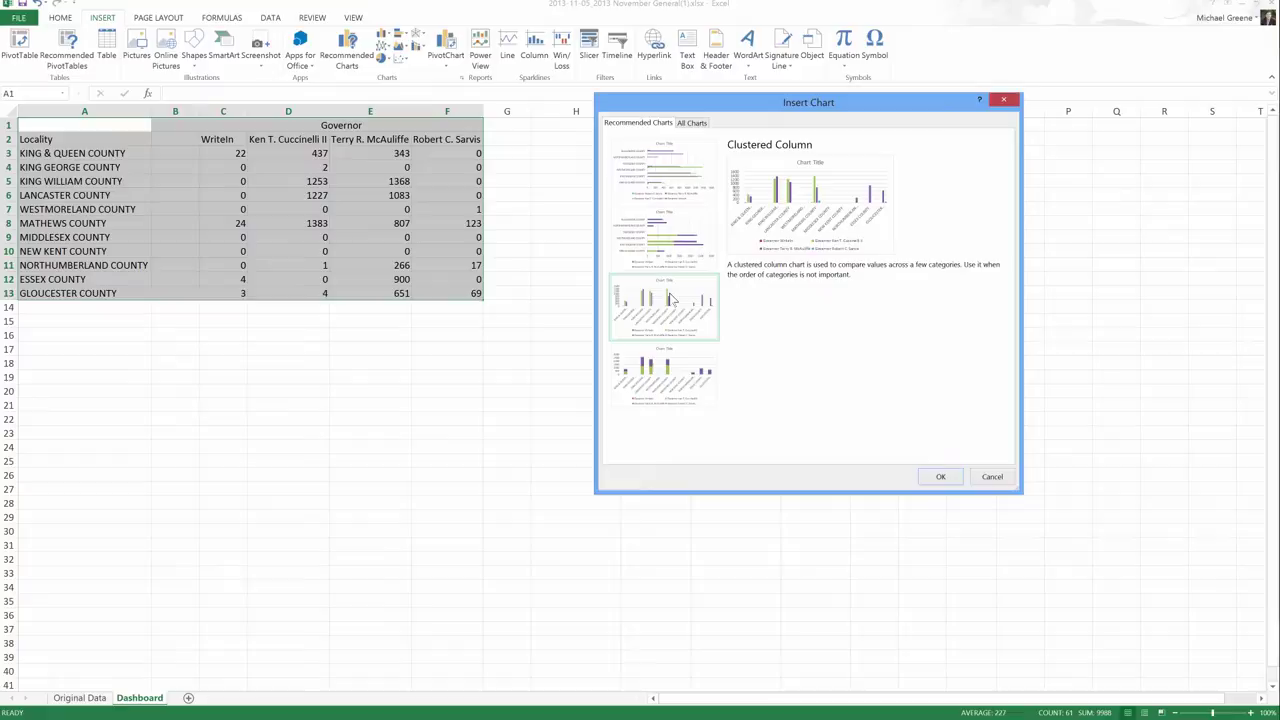
{"action": "left_click", "coordinate": [674, 364]}
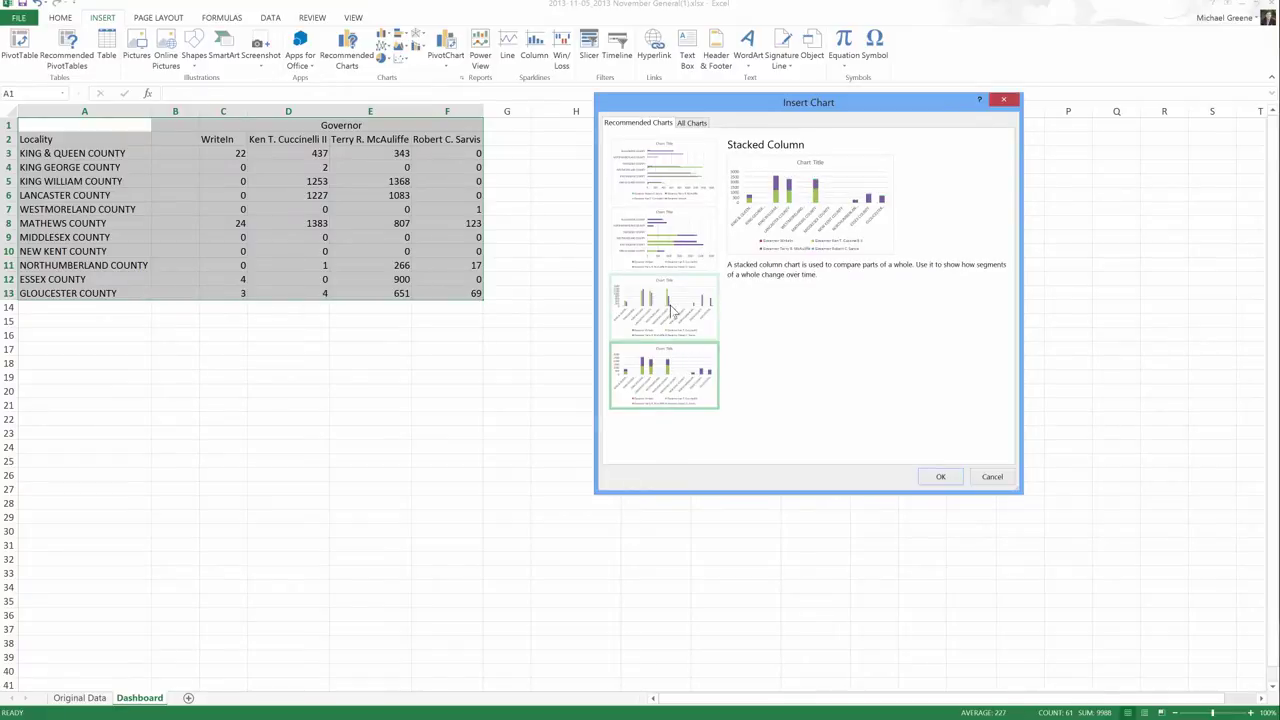
{"action": "left_click", "coordinate": [673, 312]}
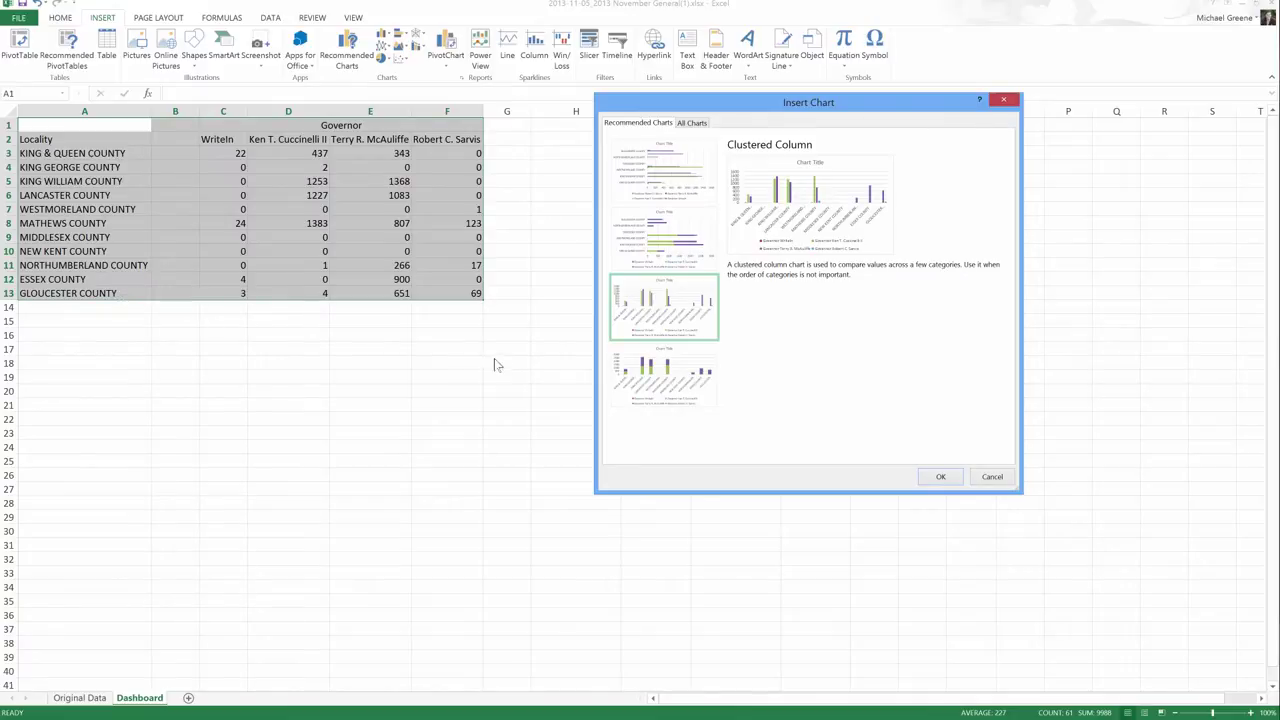
{"action": "left_click", "coordinate": [646, 370]}
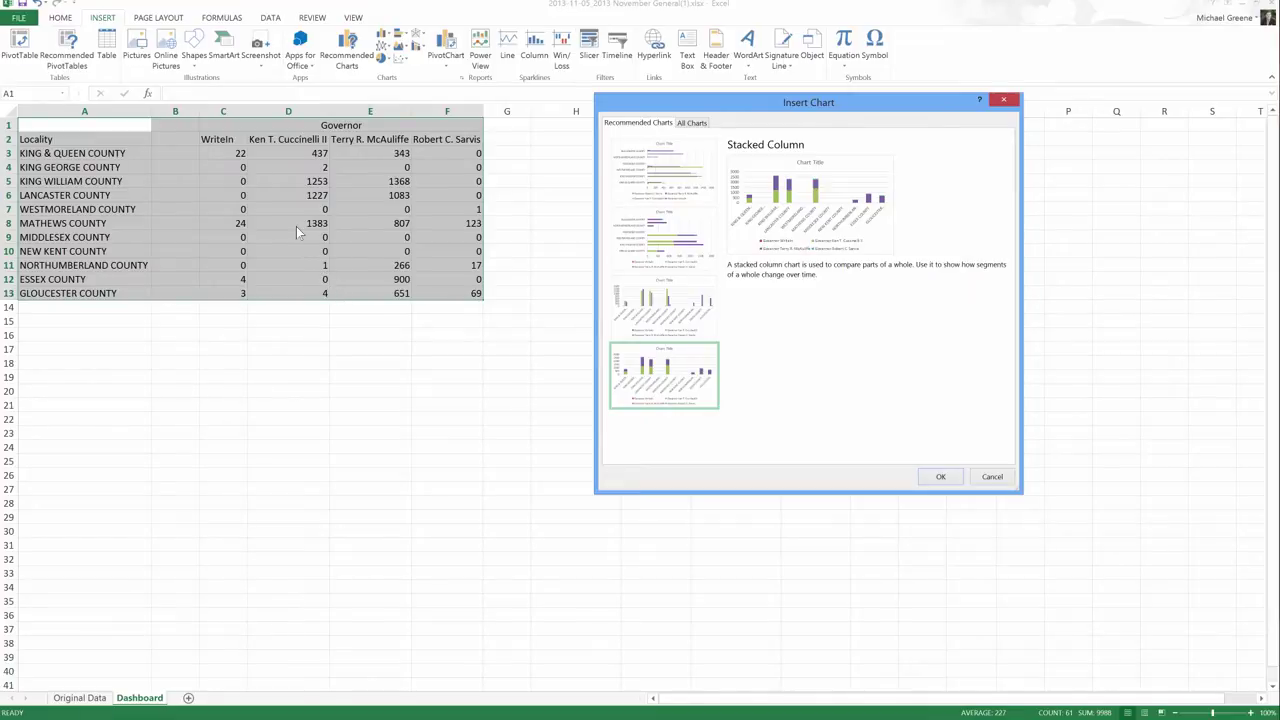
{"action": "left_click", "coordinate": [634, 318]}
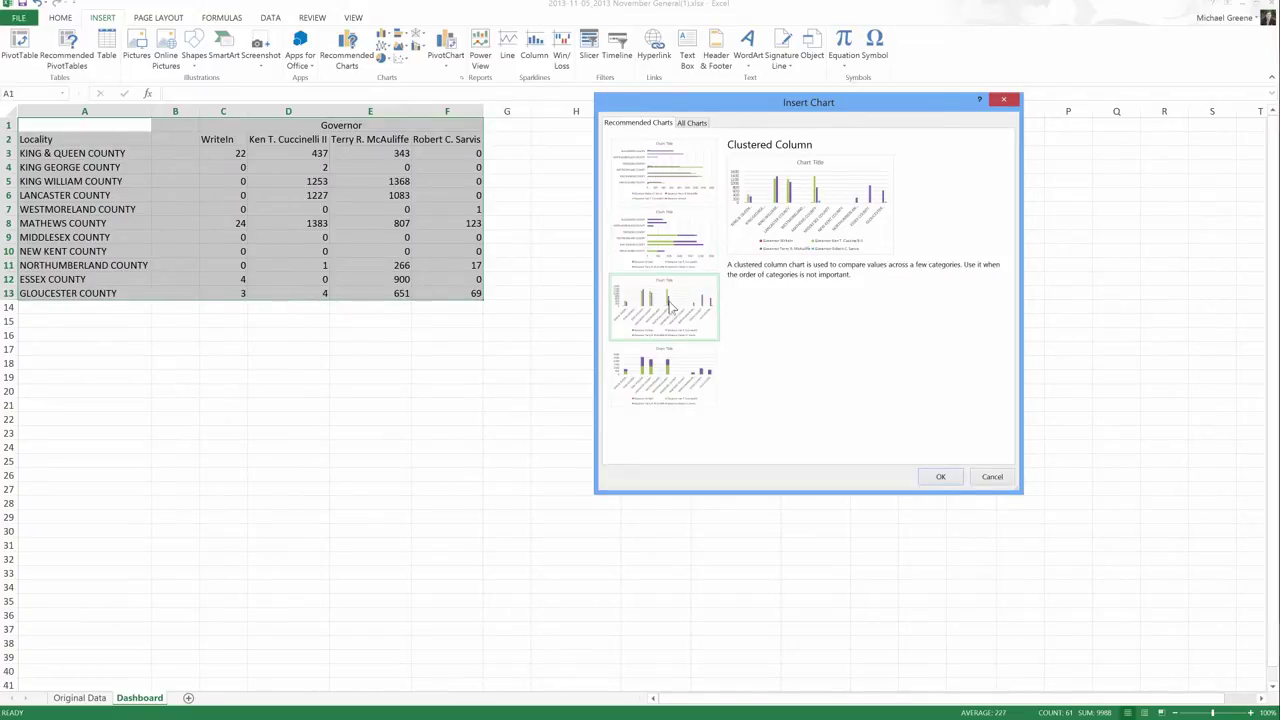
{"action": "left_click", "coordinate": [941, 477]}
{"action": "mouse_move", "coordinate": [510, 323]}
{"action": "left_mouse_down"}
{"action": "mouse_move", "coordinate": [160, 323]}
{"action": "mouse_move", "coordinate": [177, 311]}
{"action": "left_mouse_up"}
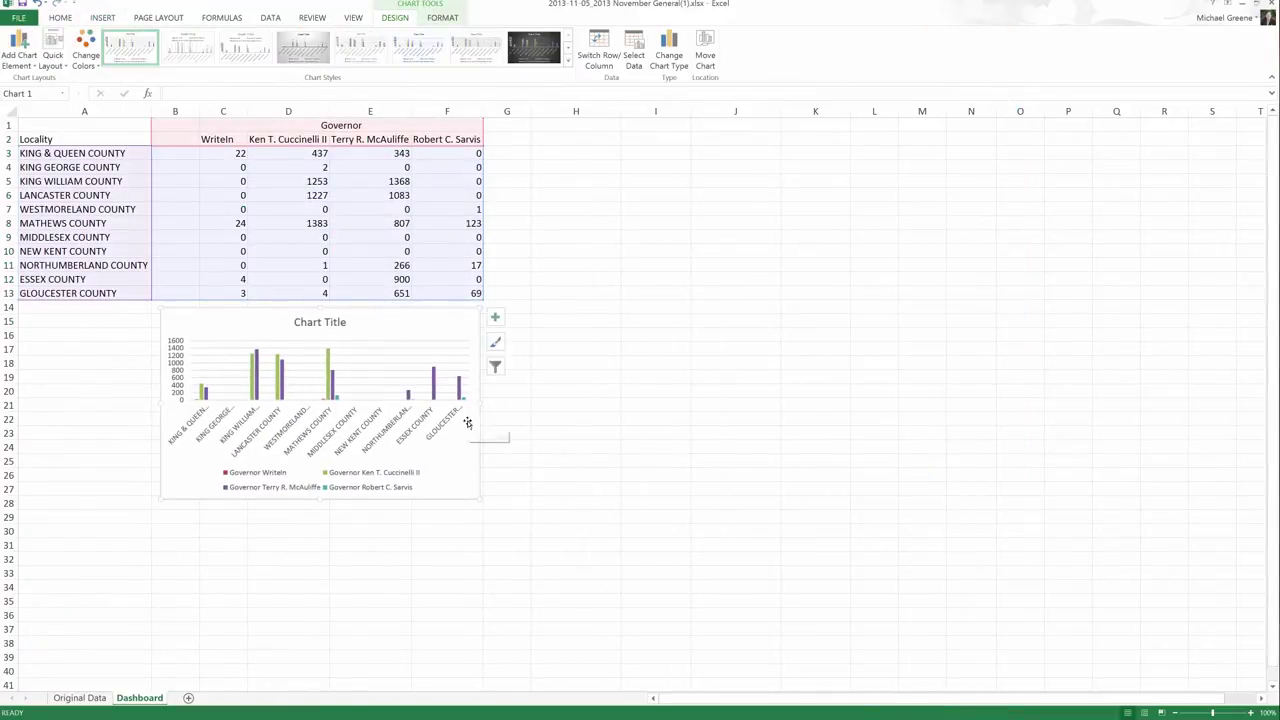
{"action": "left_click_drag", "start_coordinate": [467, 423], "coordinate": [634, 402]}
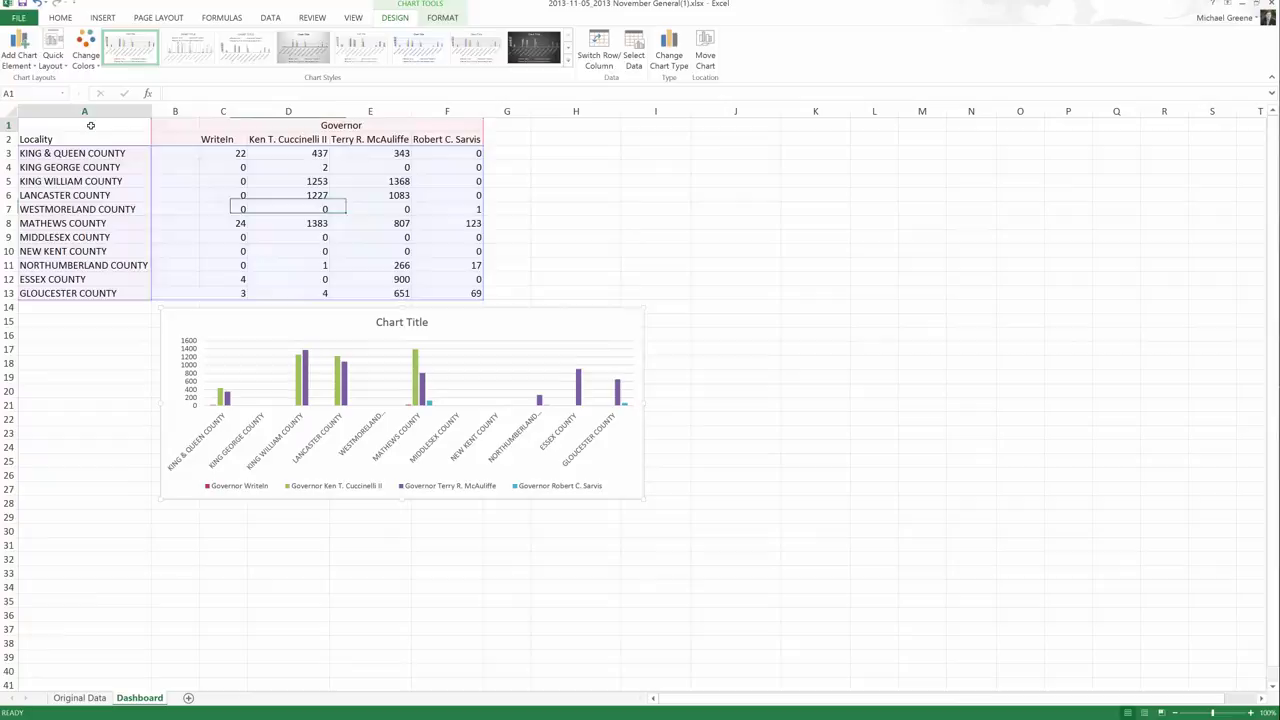
Insert a recommended stacked column chart from A1:F13, place it directly below the clustered chart and widen it to about the same width.
{"action": "left_click_drag", "start_coordinate": [90, 125], "coordinate": [470, 293]}
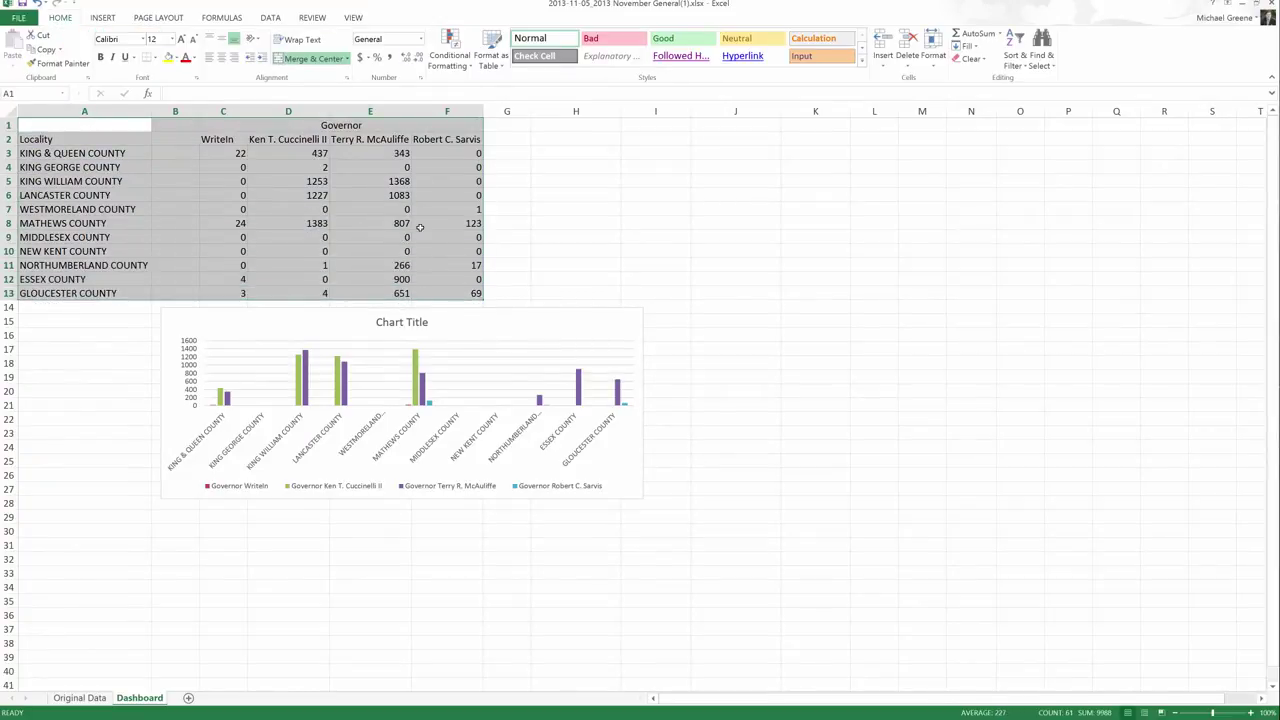
{"action": "left_click", "coordinate": [102, 18]}
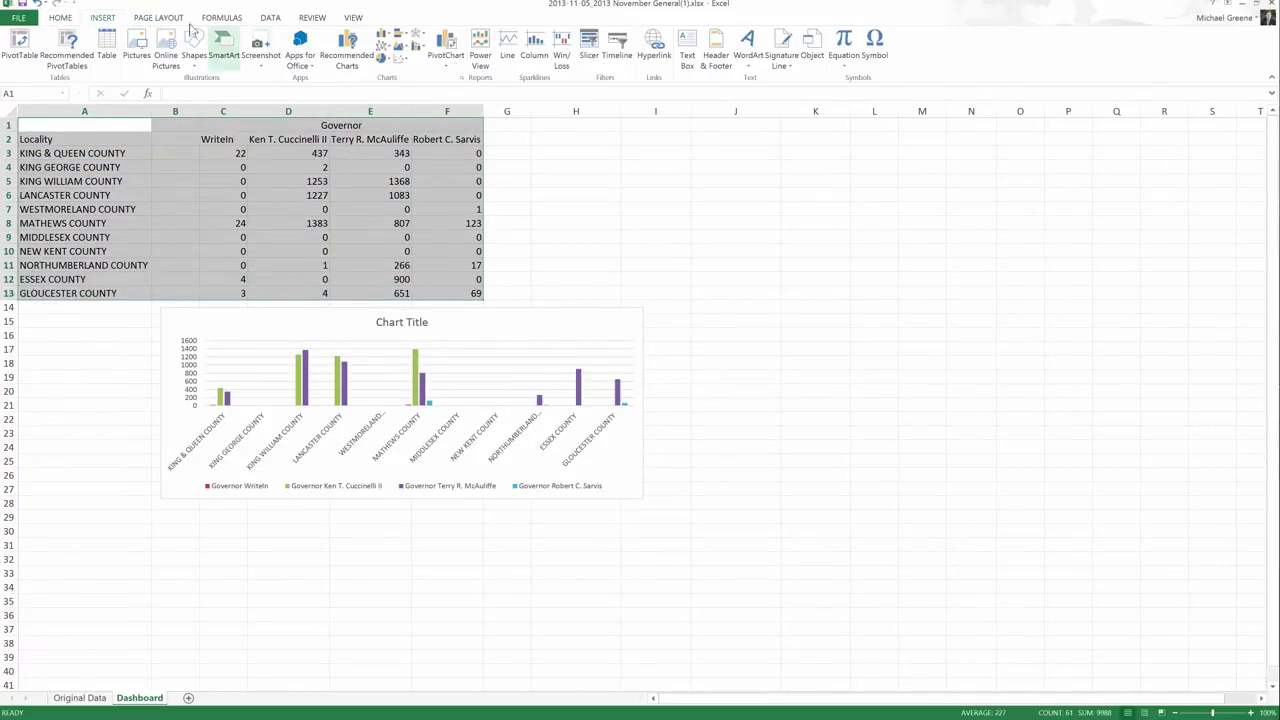
{"action": "left_click", "coordinate": [347, 48]}
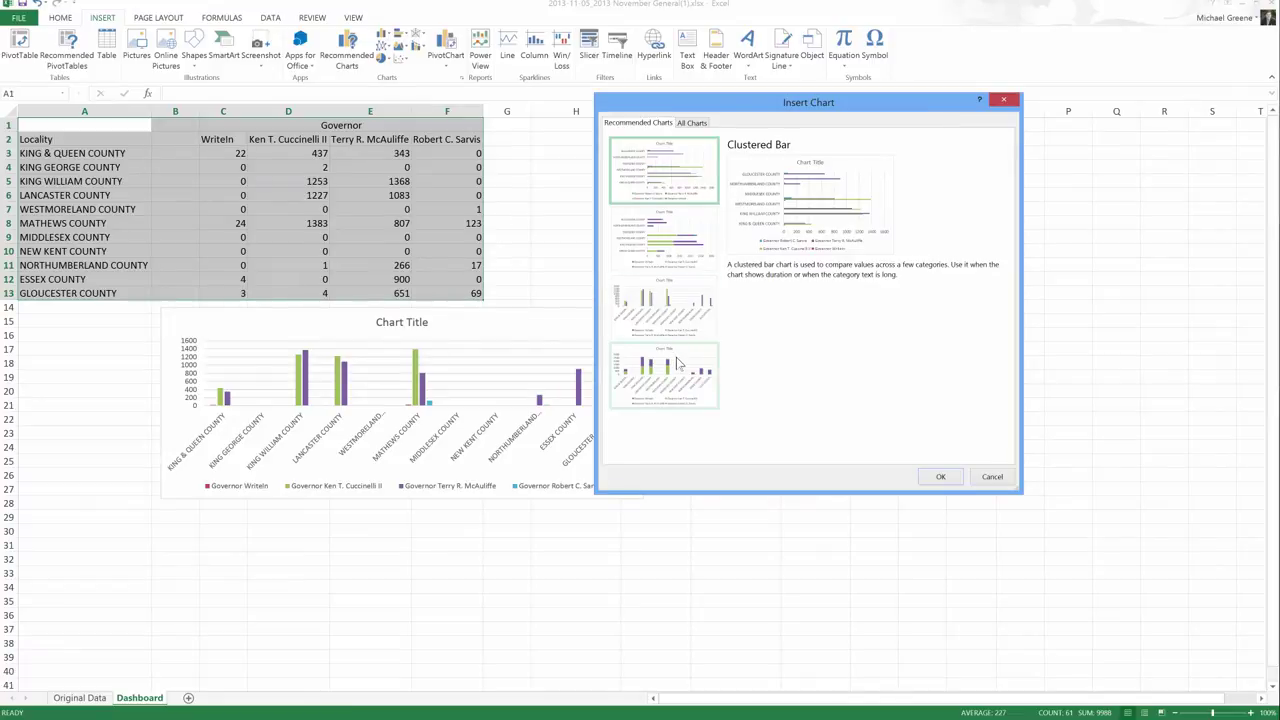
{"action": "left_click", "coordinate": [677, 362]}
{"action": "left_click", "coordinate": [935, 476]}
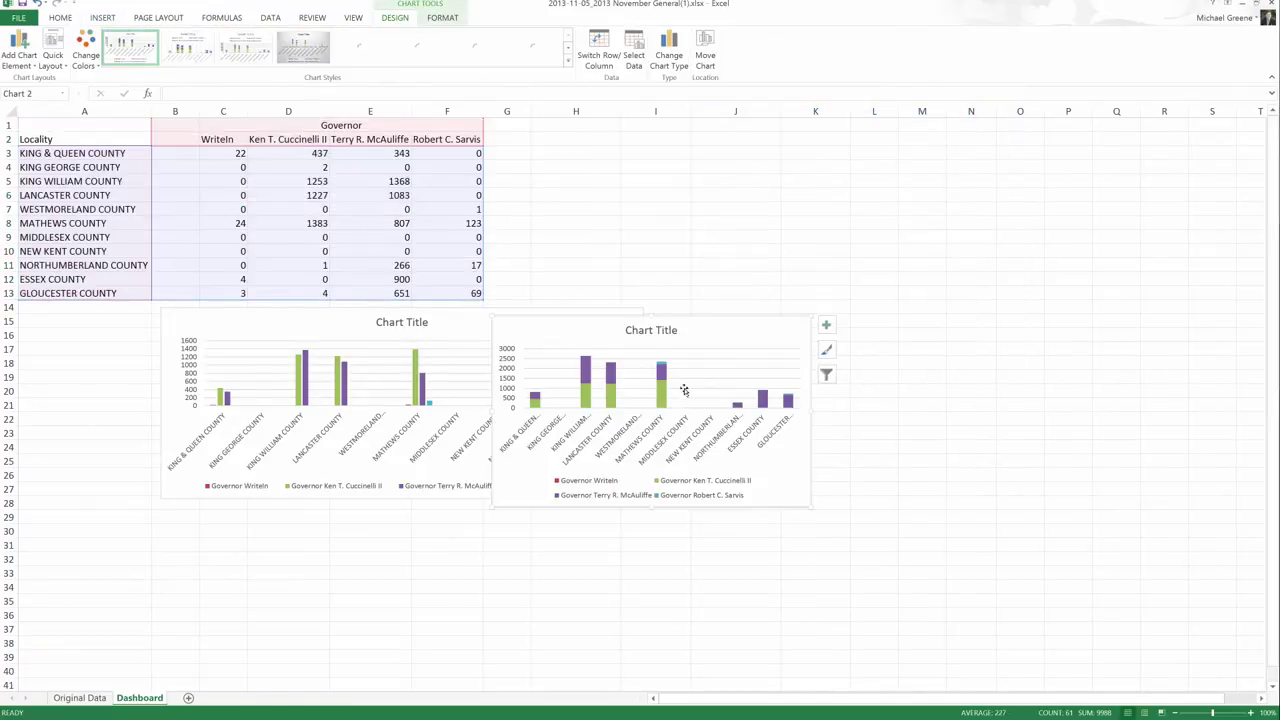
{"action": "left_click_drag", "start_coordinate": [686, 317], "coordinate": [356, 502]}
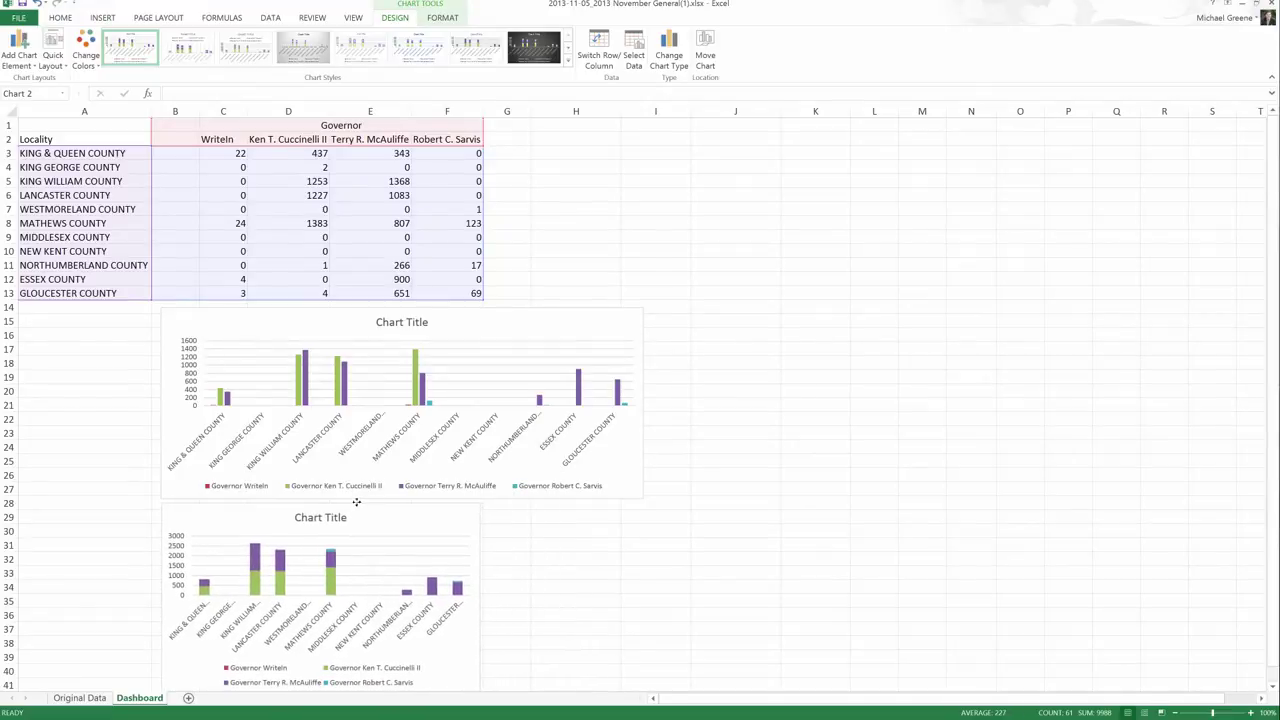
{"action": "left_click_drag", "start_coordinate": [483, 597], "coordinate": [640, 603]}
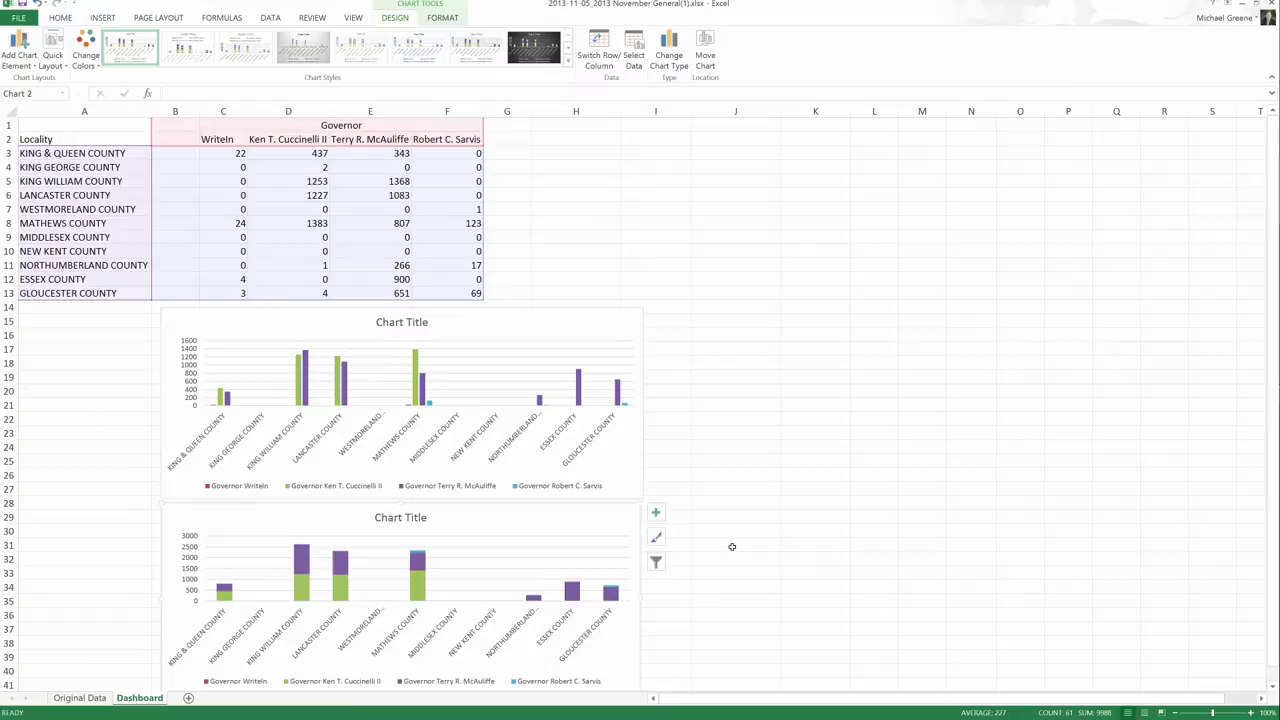
Compare how the clustered and stacked charts show the candidates' votes, examining the Mathews and King William County columns and the stacked chart's vertical axis.
{"action": "scroll", "coordinate": [732, 546], "scroll_direction": "down", "scroll_amount": 3}
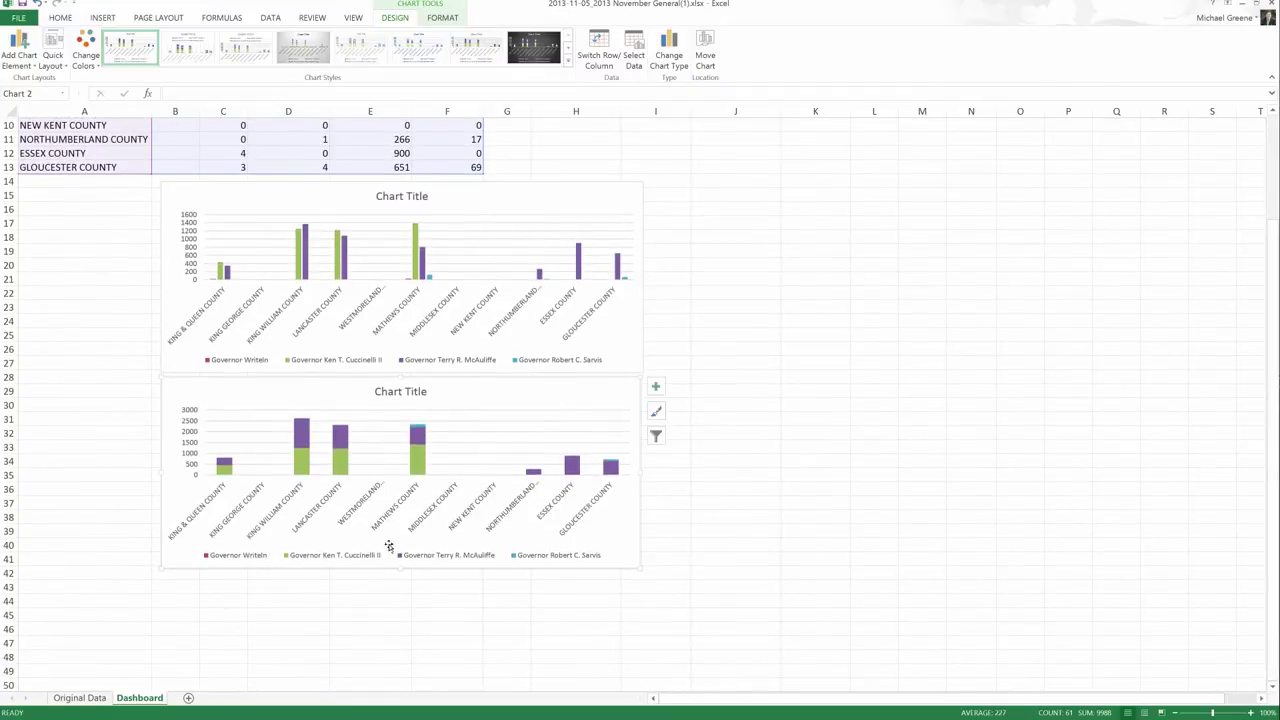
{"action": "mouse_move", "coordinate": [305, 432]}
{"action": "mouse_move", "coordinate": [298, 476]}
{"action": "scroll", "coordinate": [671, 354], "scroll_direction": "up", "scroll_amount": 1}
{"action": "scroll", "coordinate": [671, 354], "scroll_direction": "up", "scroll_amount": 2}
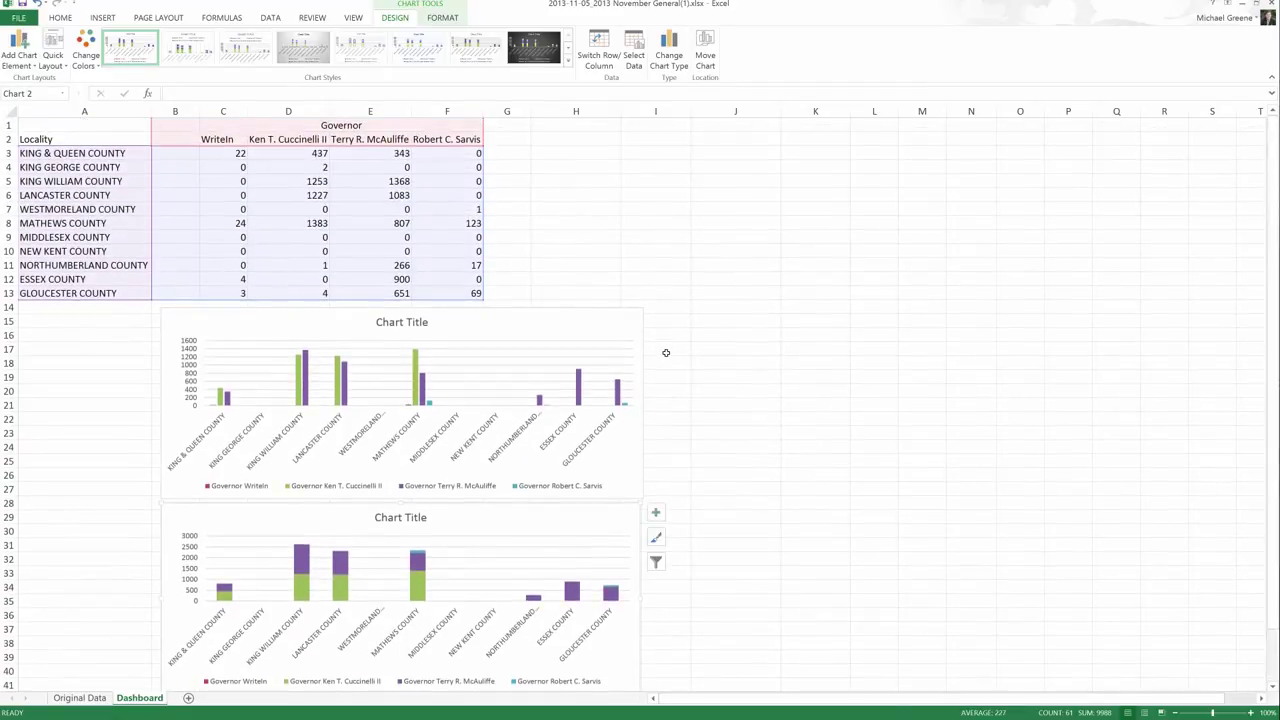
{"action": "scroll", "coordinate": [664, 352], "scroll_direction": "down", "scroll_amount": 2}
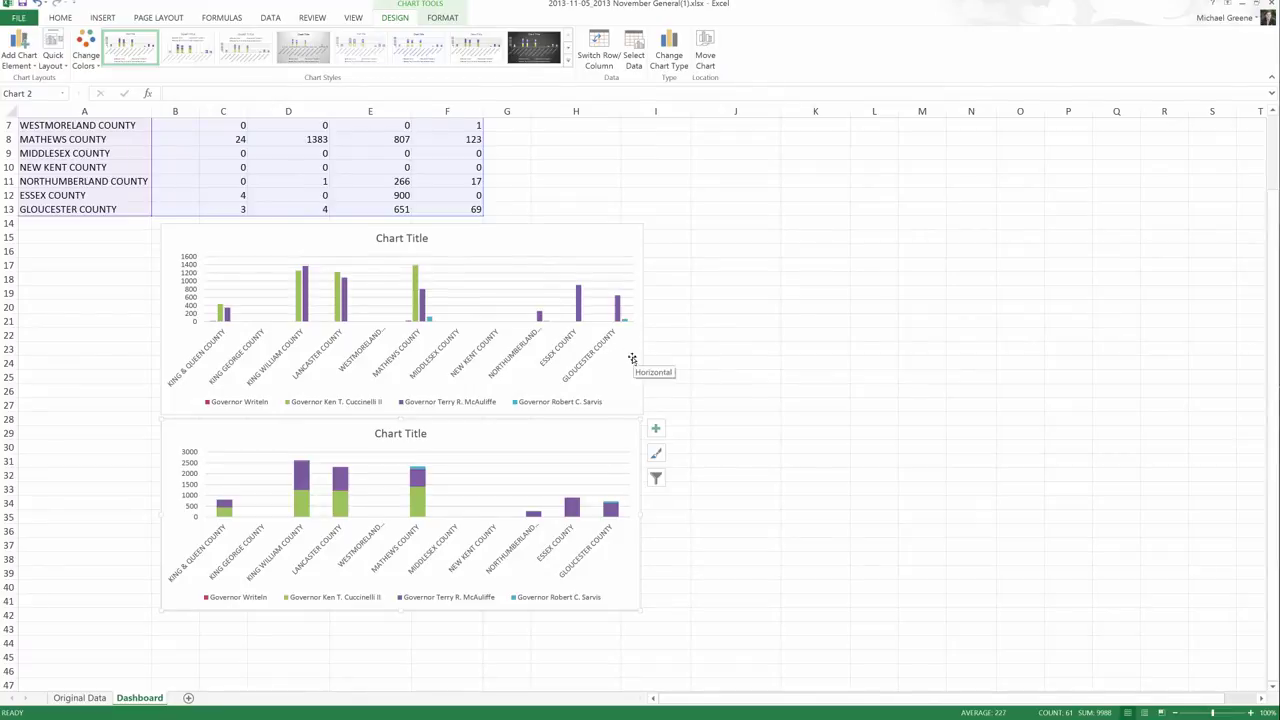
{"action": "mouse_move", "coordinate": [424, 312]}
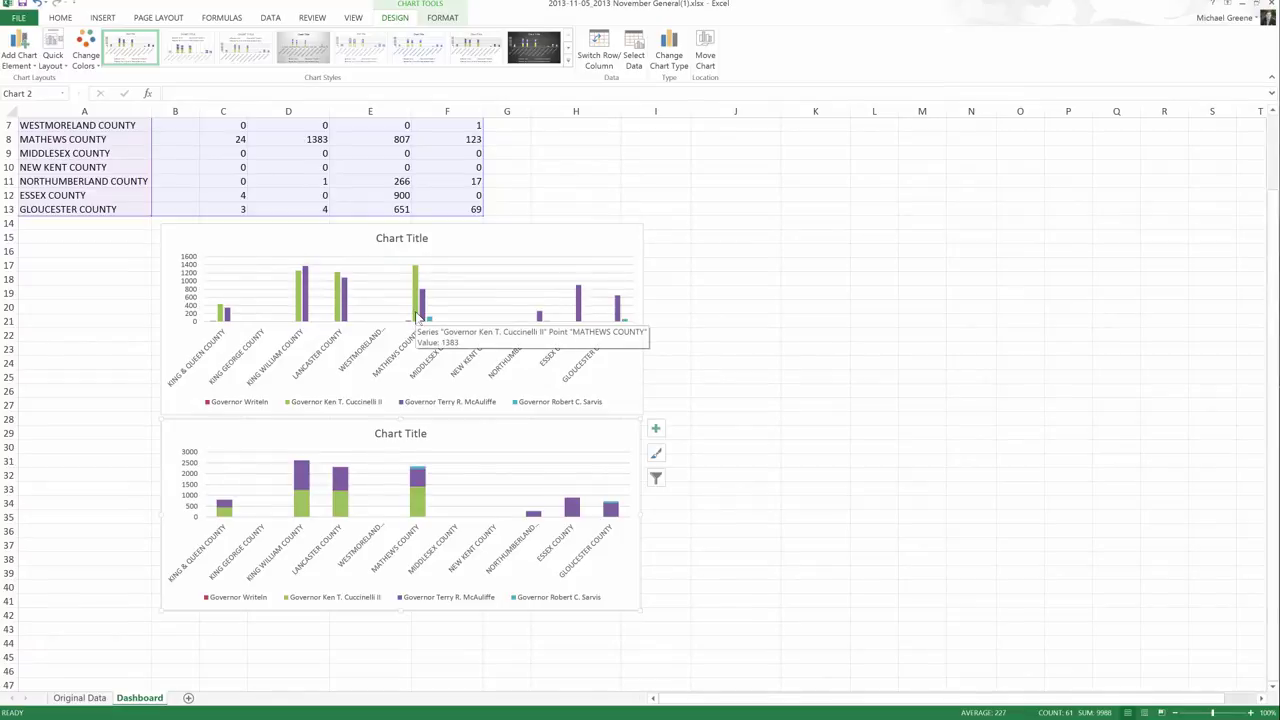
{"action": "left_click", "coordinate": [416, 316]}
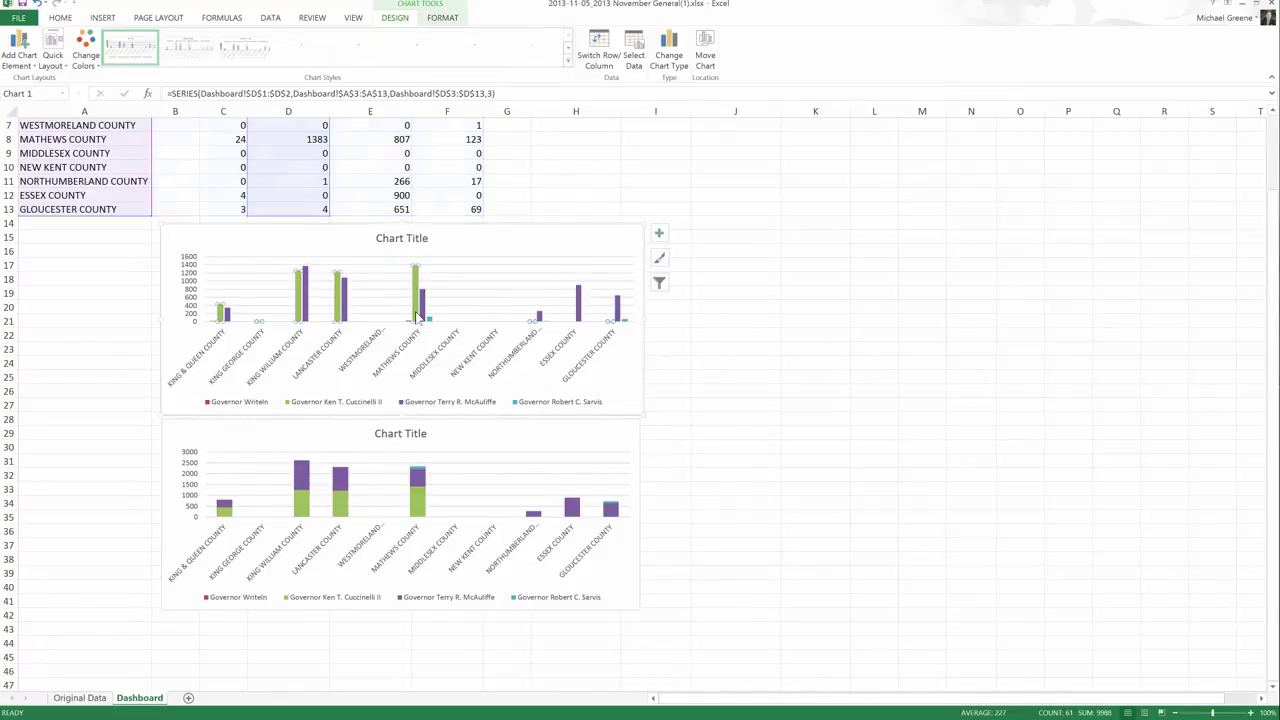
{"action": "left_click", "coordinate": [418, 495]}
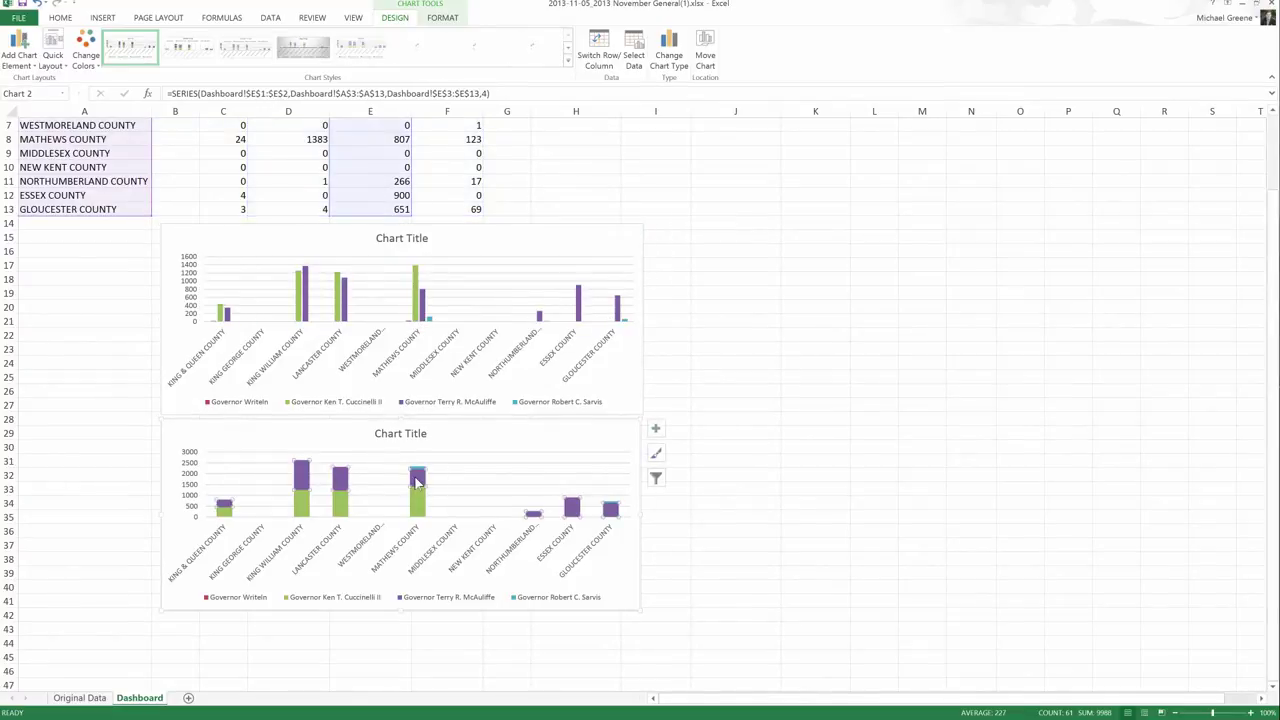
{"action": "left_click", "coordinate": [410, 535]}
{"action": "left_click", "coordinate": [195, 493]}
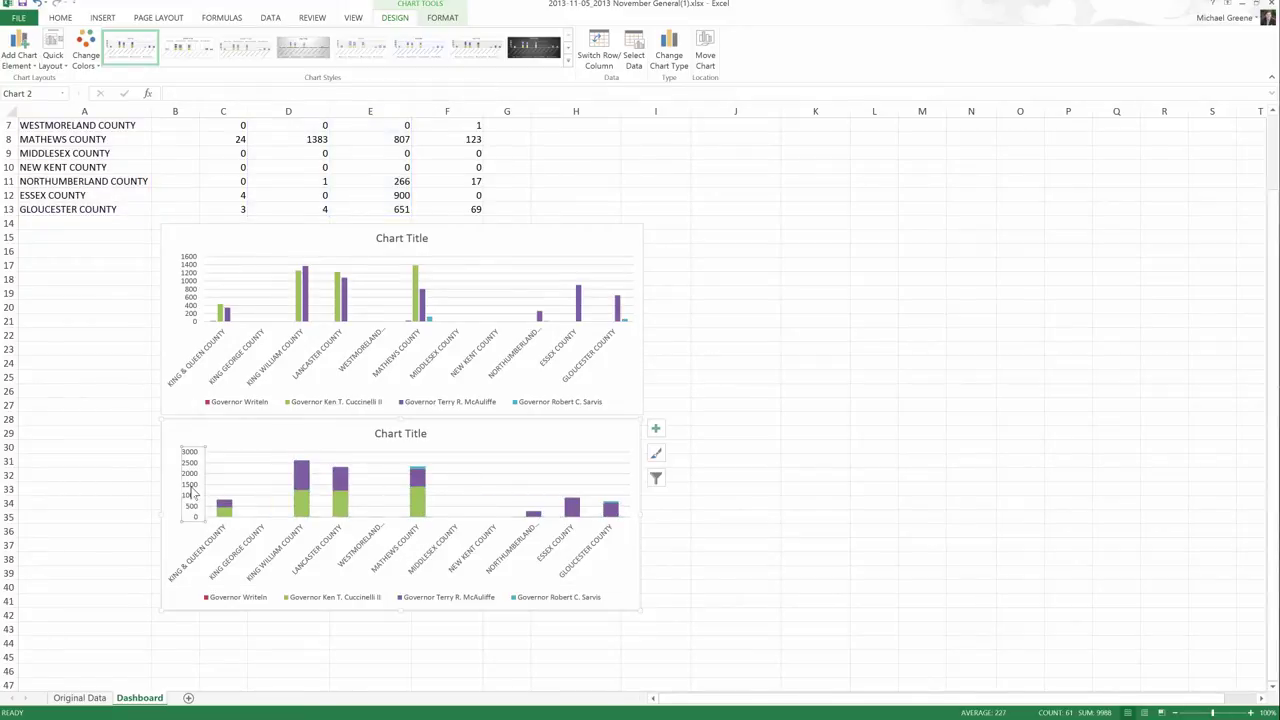
{"action": "left_click", "coordinate": [307, 463]}
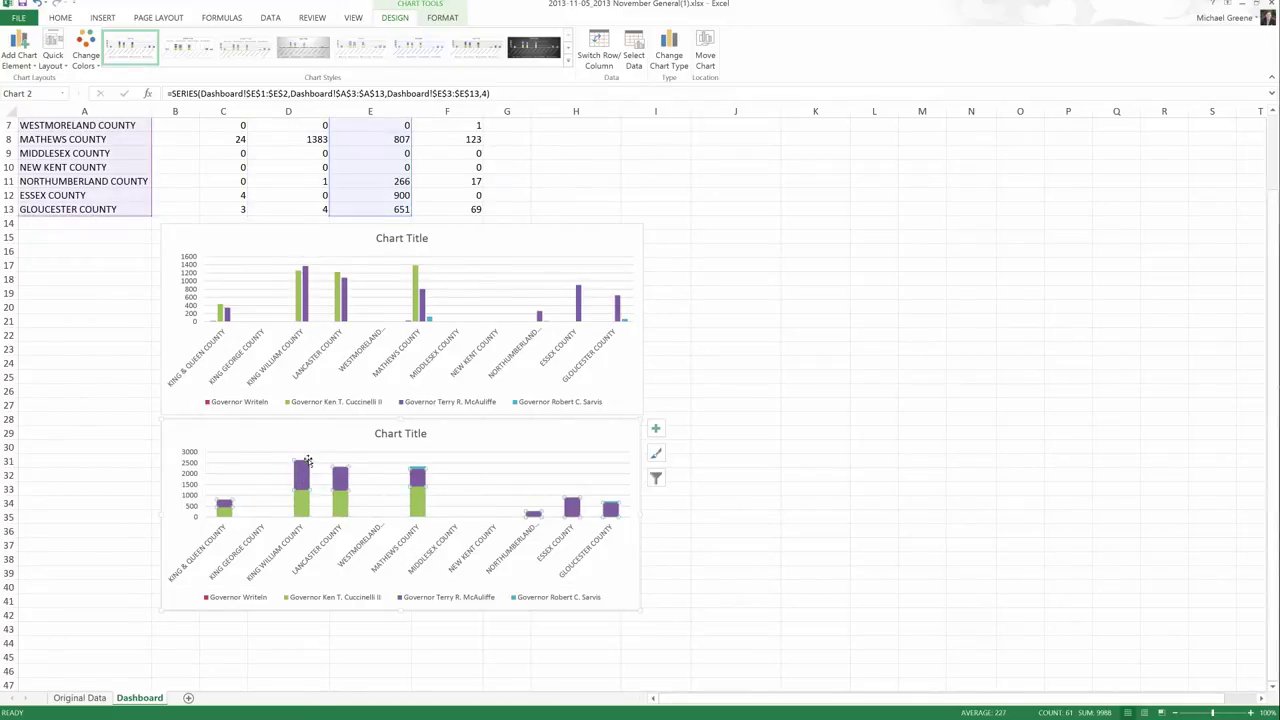
Compare the Cuccinelli and McAuliffe columns for Mathews, Lancaster and King William counties between the stacked and clustered charts.
{"action": "scroll", "coordinate": [344, 345], "scroll_direction": "down", "scroll_amount": 1}
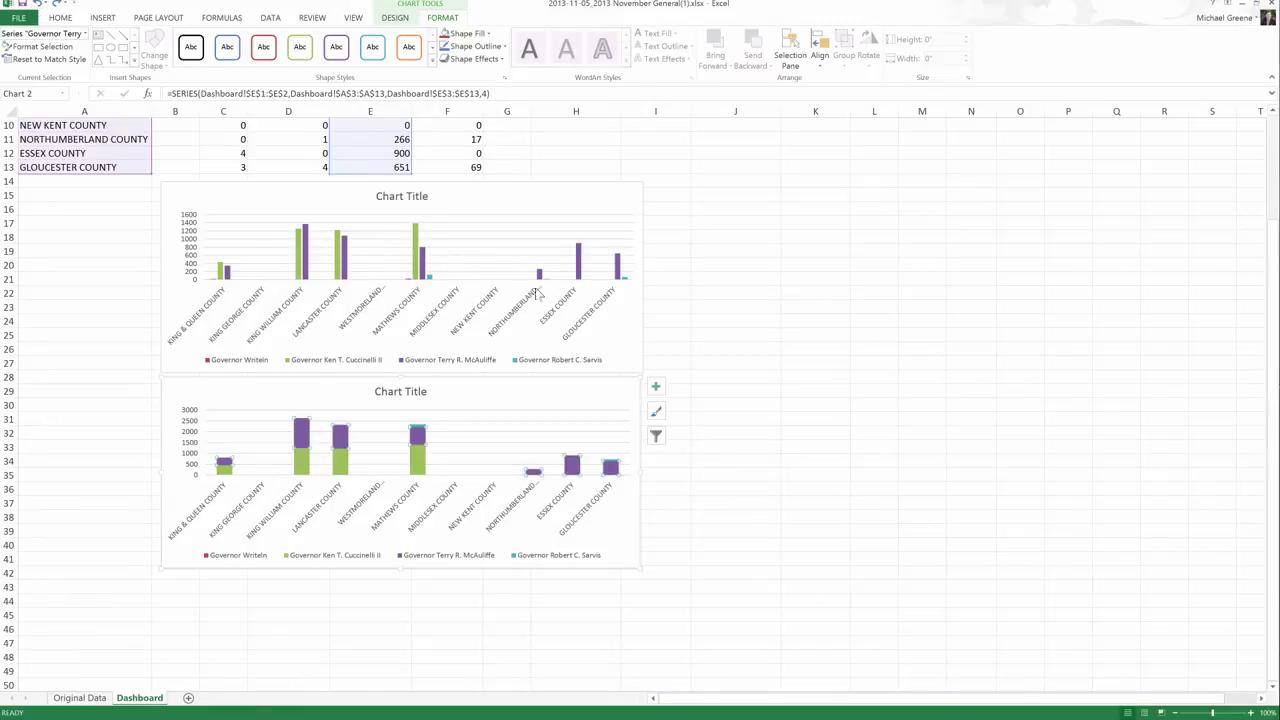
{"action": "left_click", "coordinate": [703, 331]}
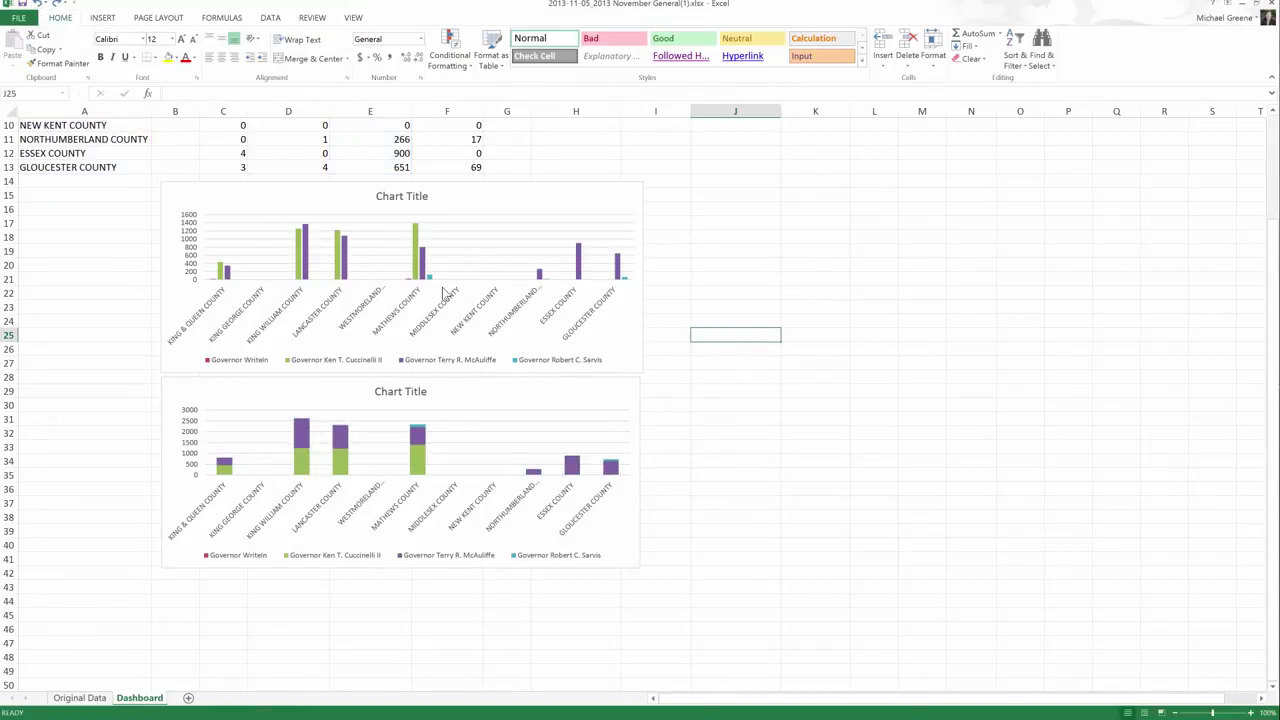
{"action": "left_click", "coordinate": [421, 432]}
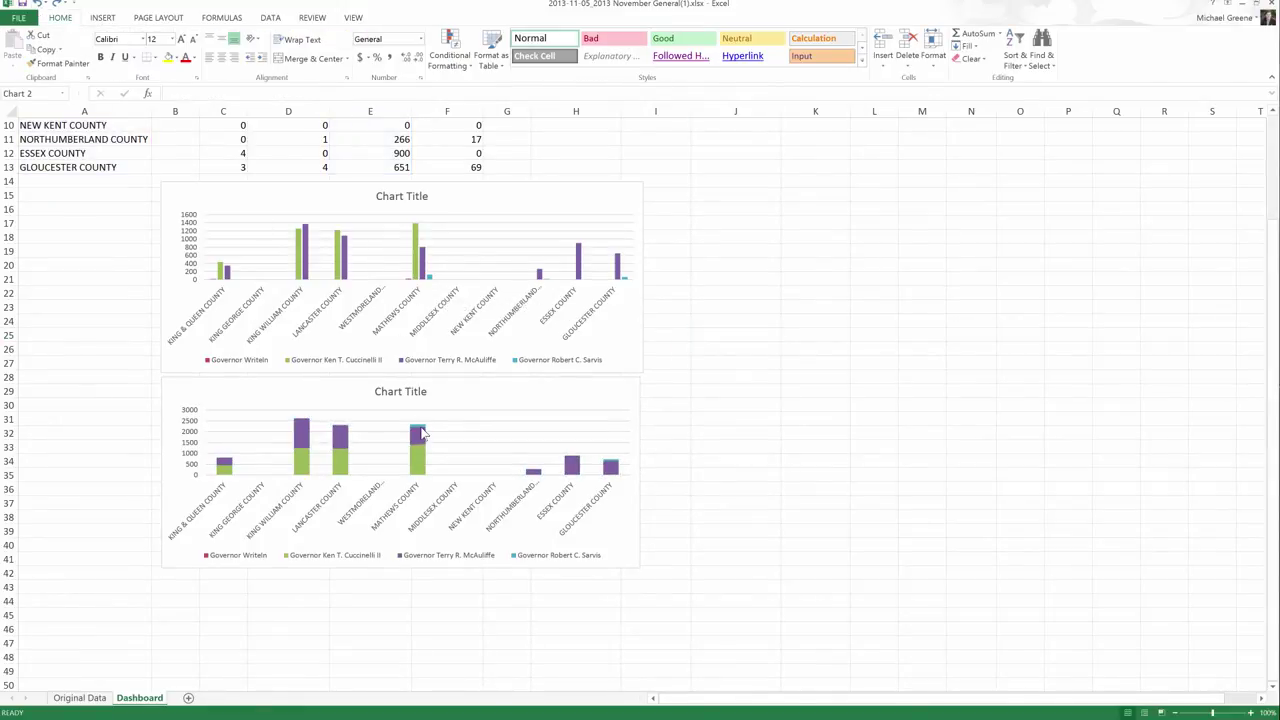
{"action": "left_click", "coordinate": [421, 432]}
{"action": "left_click", "coordinate": [424, 462]}
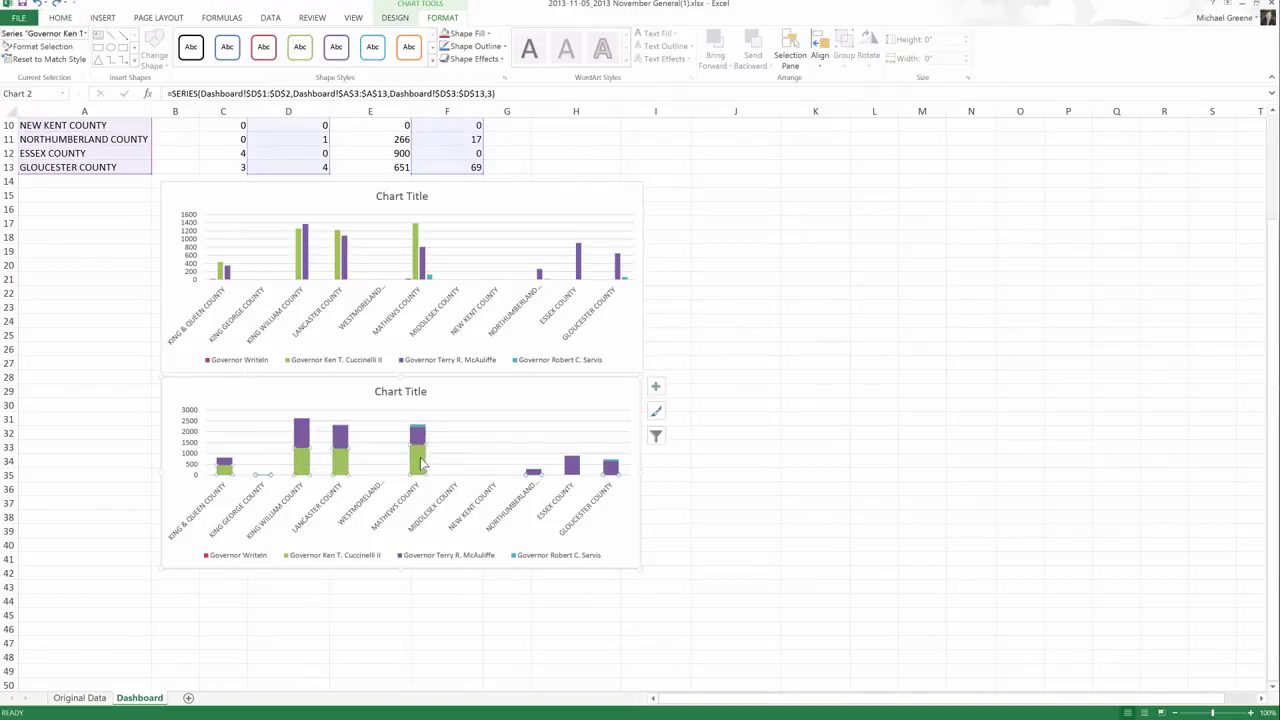
{"action": "left_click", "coordinate": [342, 442]}
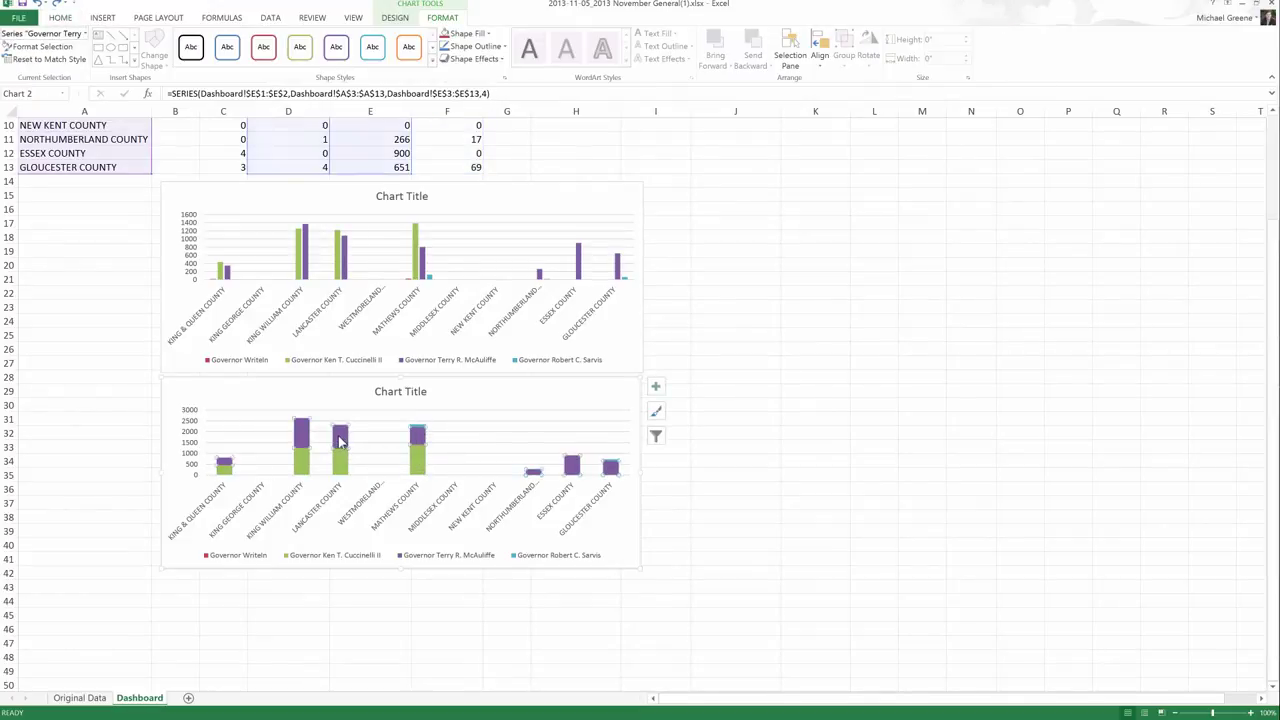
{"action": "left_click", "coordinate": [298, 272]}
{"action": "left_click", "coordinate": [307, 263]}
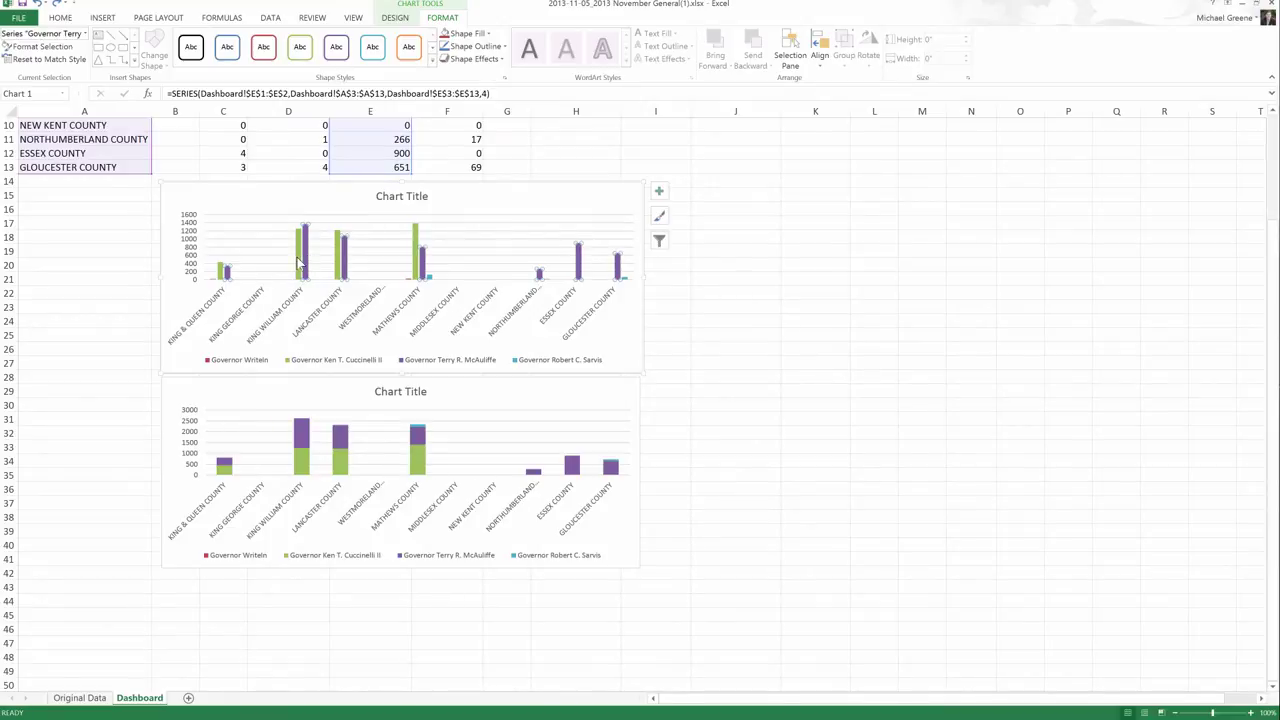
{"action": "left_click", "coordinate": [298, 262]}
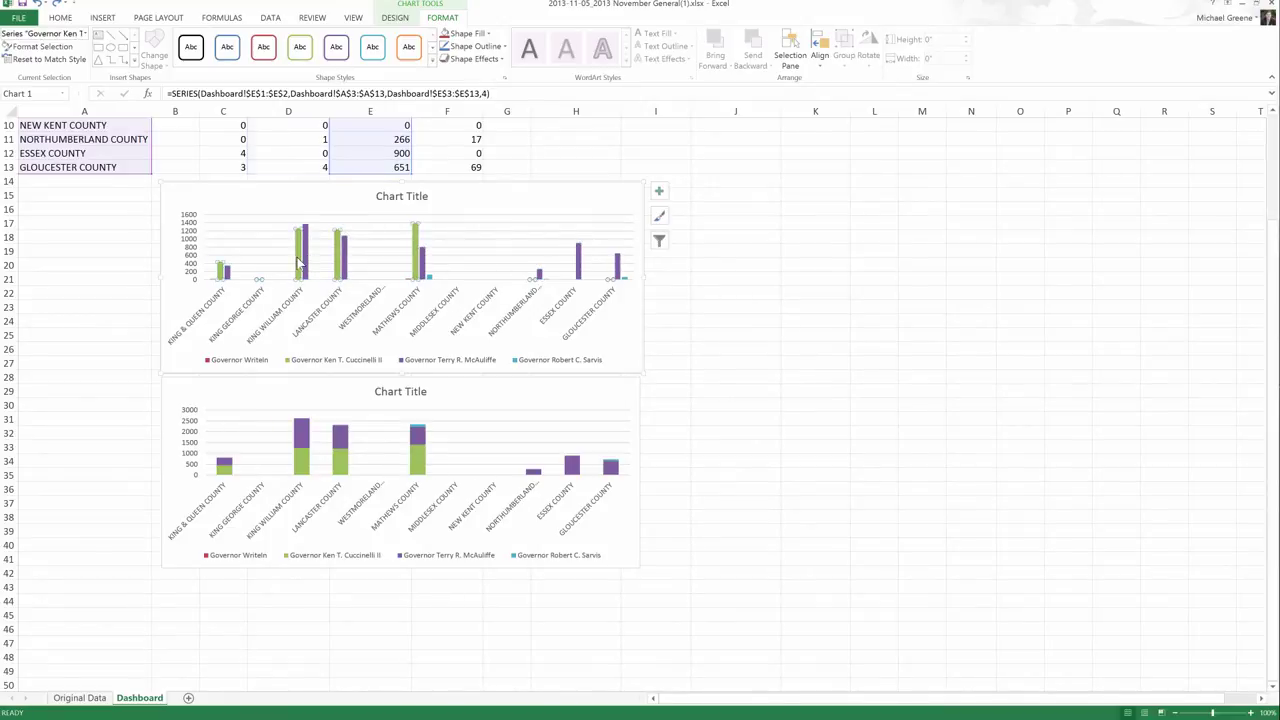
{"action": "left_click", "coordinate": [304, 440]}
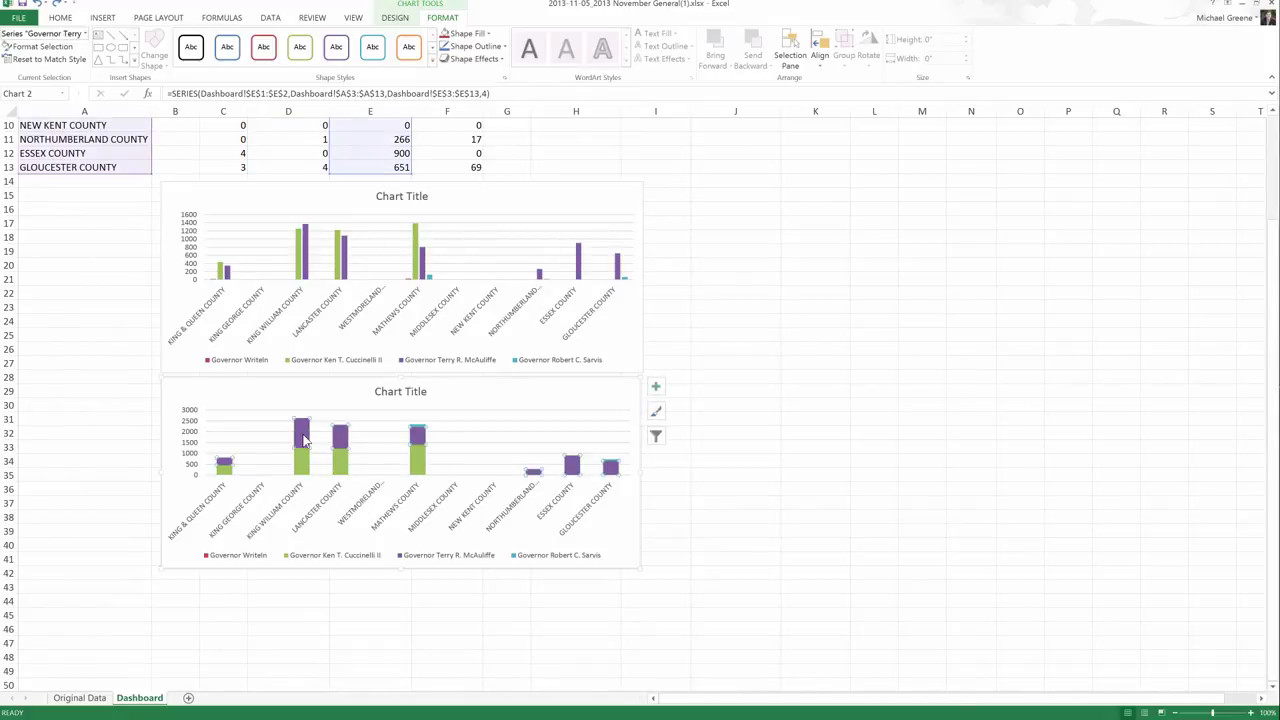
{"action": "left_click", "coordinate": [304, 440]}
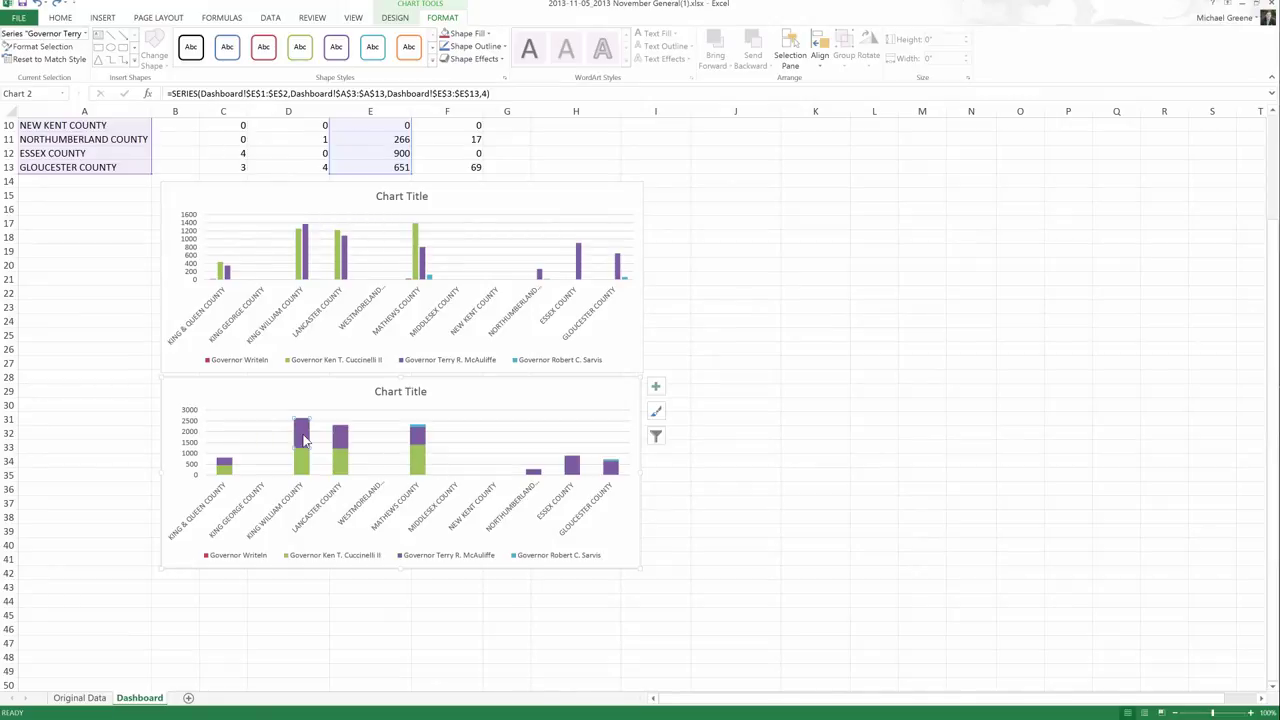
Fill the Ken T. Cuccinelli II series with standard dark red in both the clustered and stacked charts.
{"action": "left_click", "coordinate": [298, 268]}
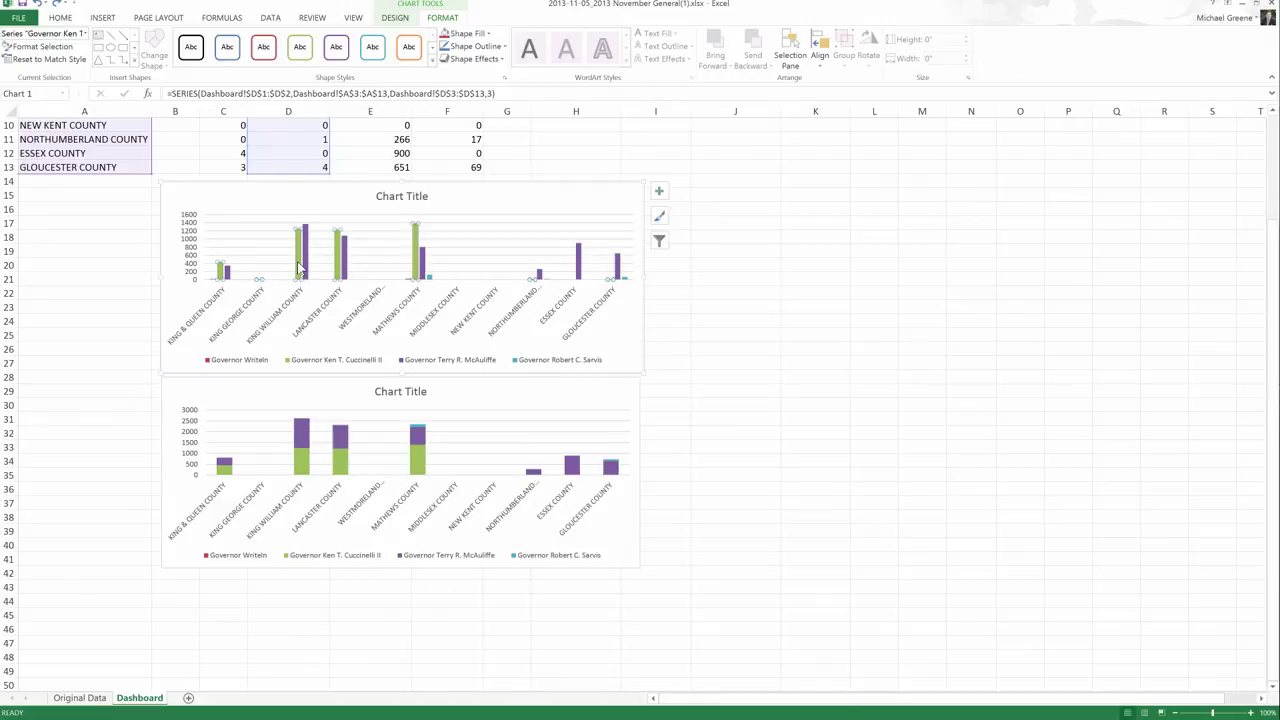
{"action": "mouse_move", "coordinate": [305, 272]}
{"action": "left_click", "coordinate": [488, 35]}
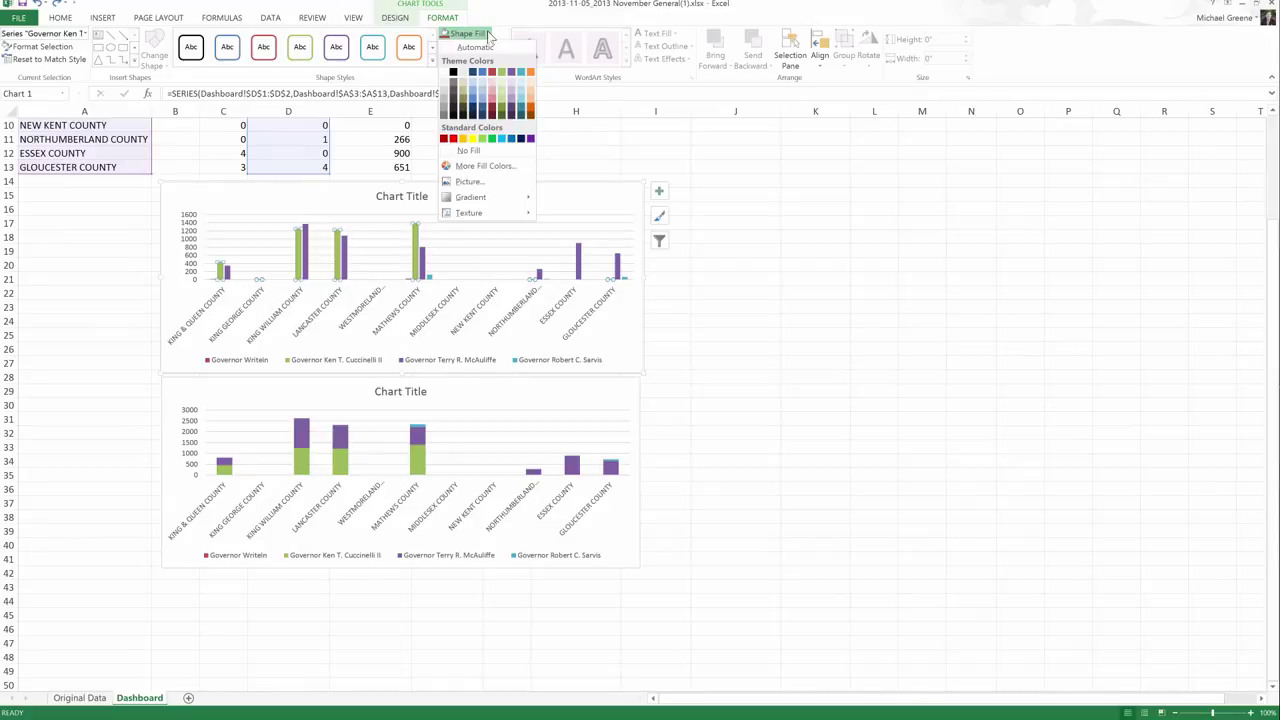
{"action": "left_click", "coordinate": [444, 141]}
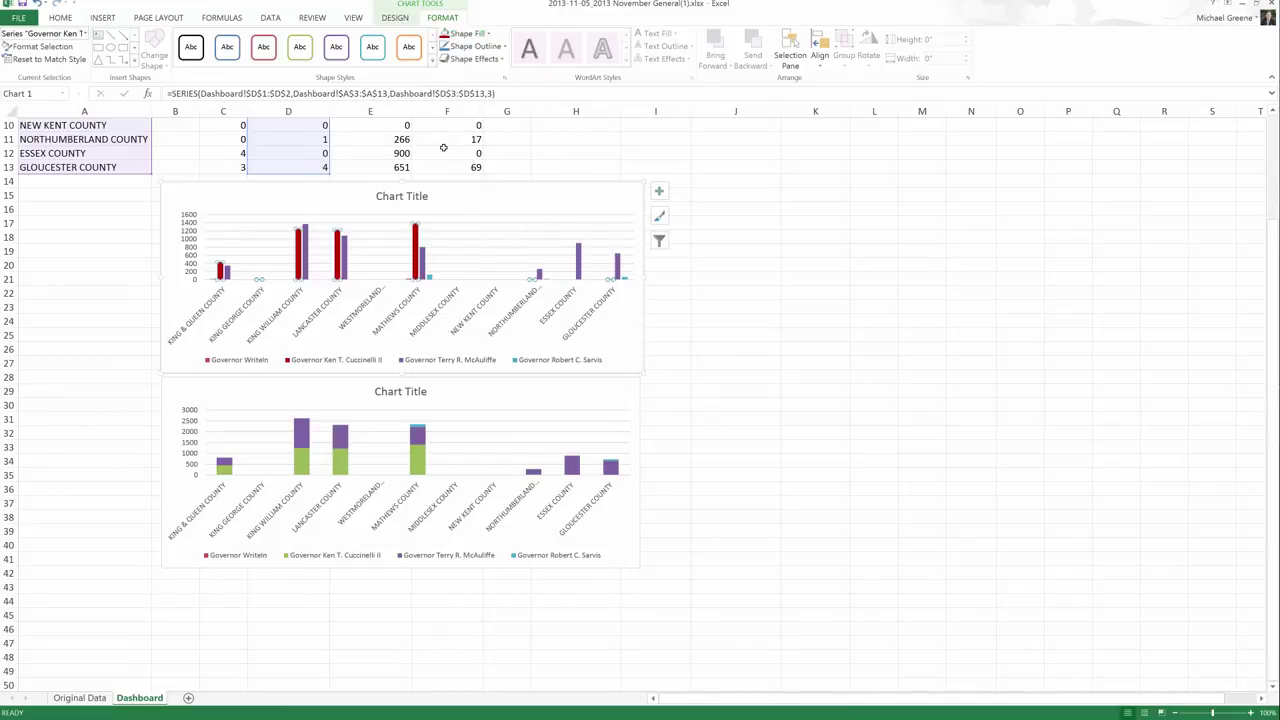
{"action": "left_click", "coordinate": [342, 466]}
{"action": "left_click", "coordinate": [342, 466]}
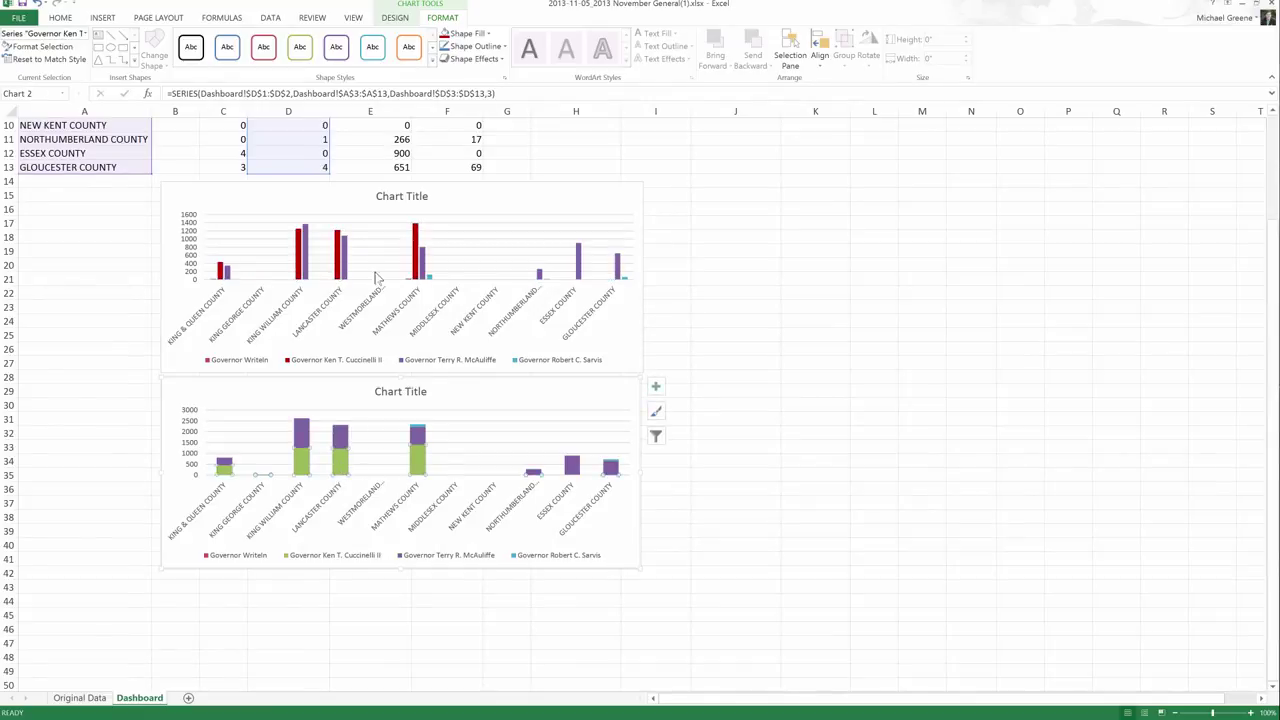
{"action": "left_click", "coordinate": [452, 35]}
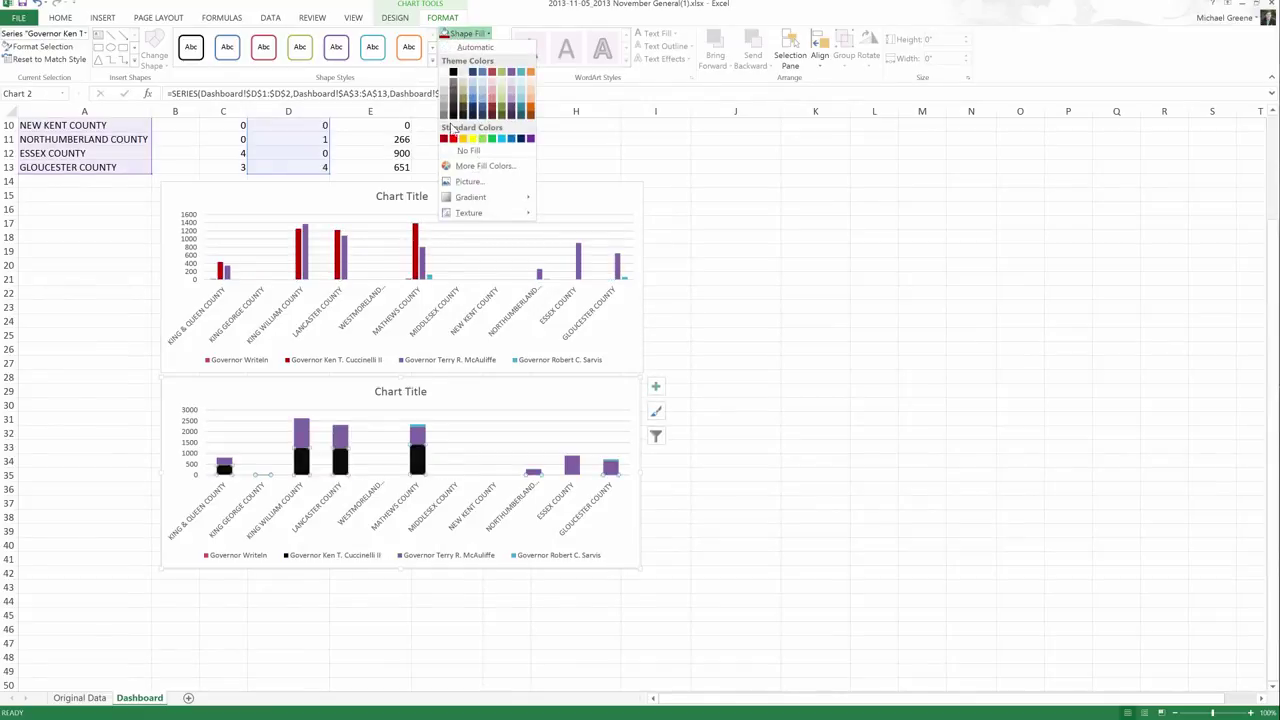
{"action": "left_click", "coordinate": [445, 140]}
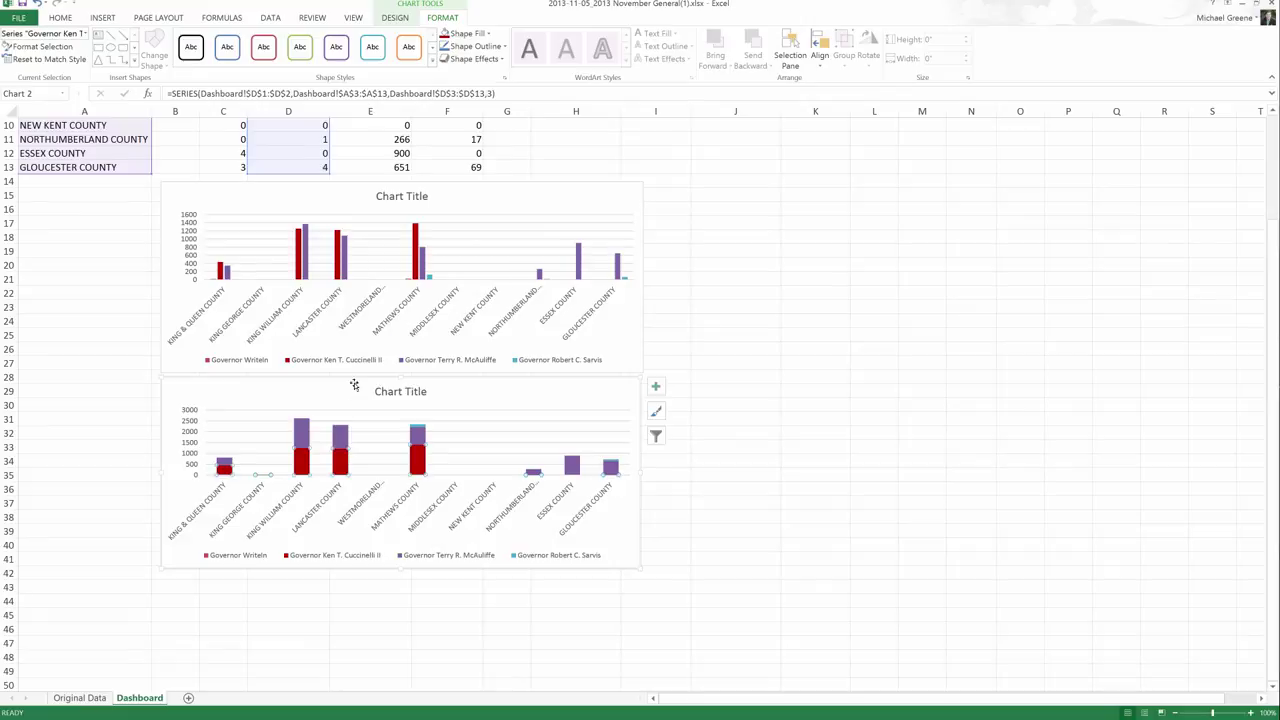
Fill the Terry R. McAuliffe series with the theme's blue accent colour in both the clustered and stacked charts.
{"action": "left_click", "coordinate": [345, 268]}
{"action": "left_click", "coordinate": [345, 268]}
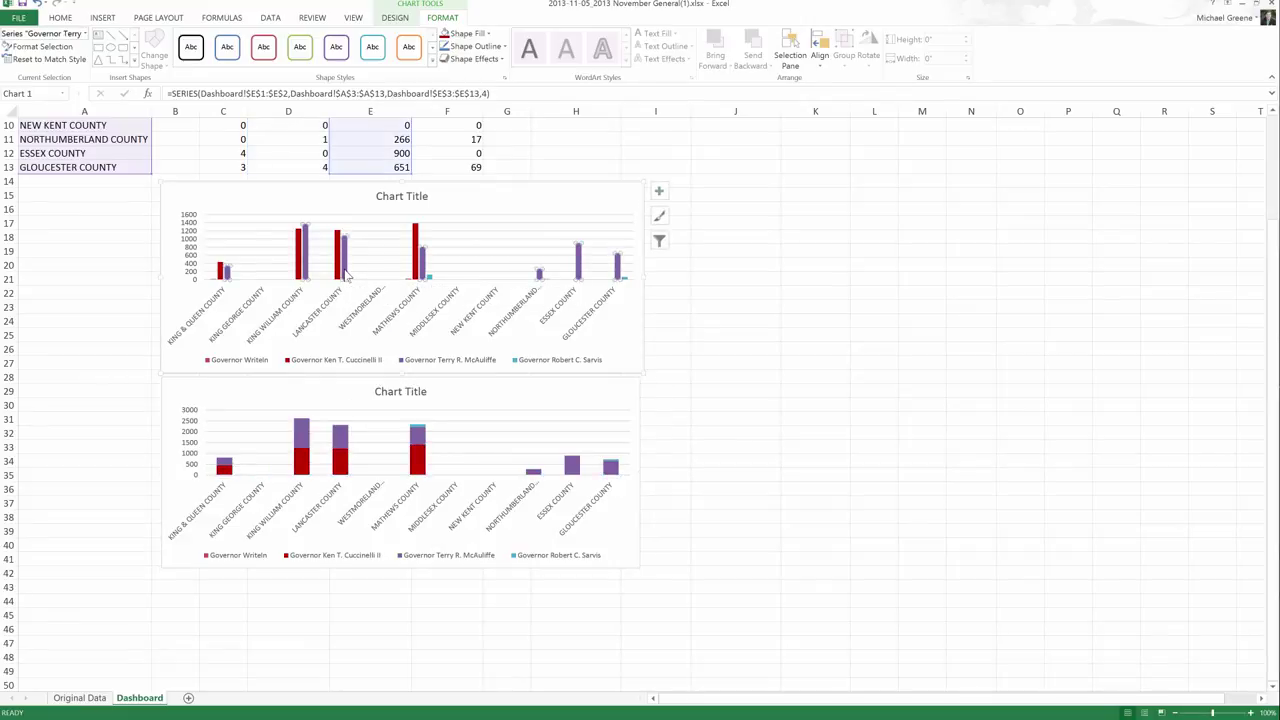
{"action": "left_click", "coordinate": [465, 33]}
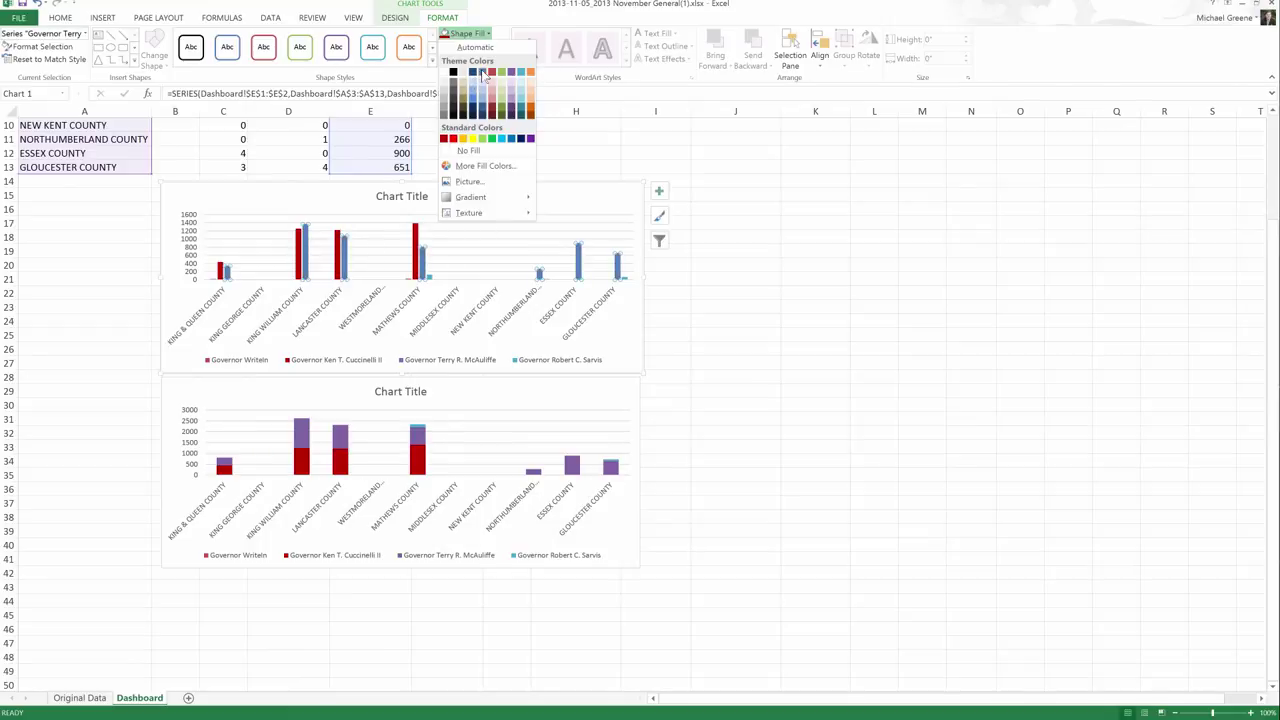
{"action": "left_click", "coordinate": [482, 72]}
{"action": "left_click", "coordinate": [422, 438]}
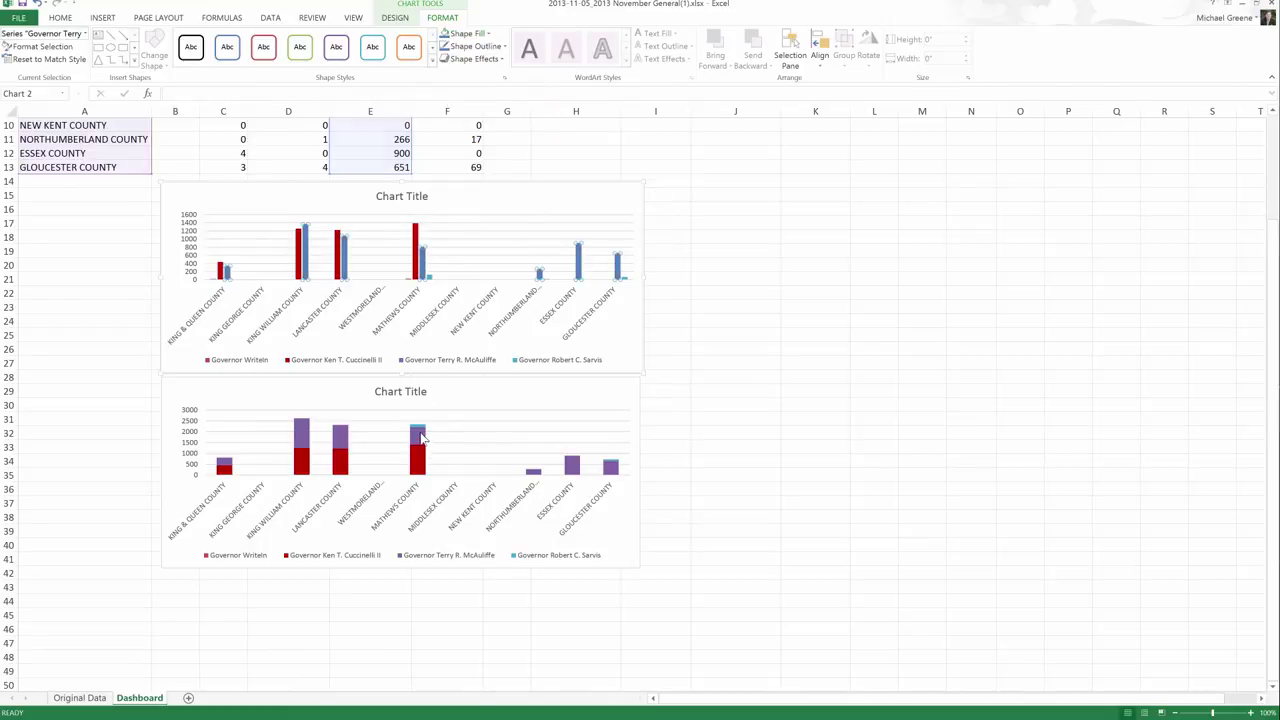
{"action": "left_click", "coordinate": [422, 438]}
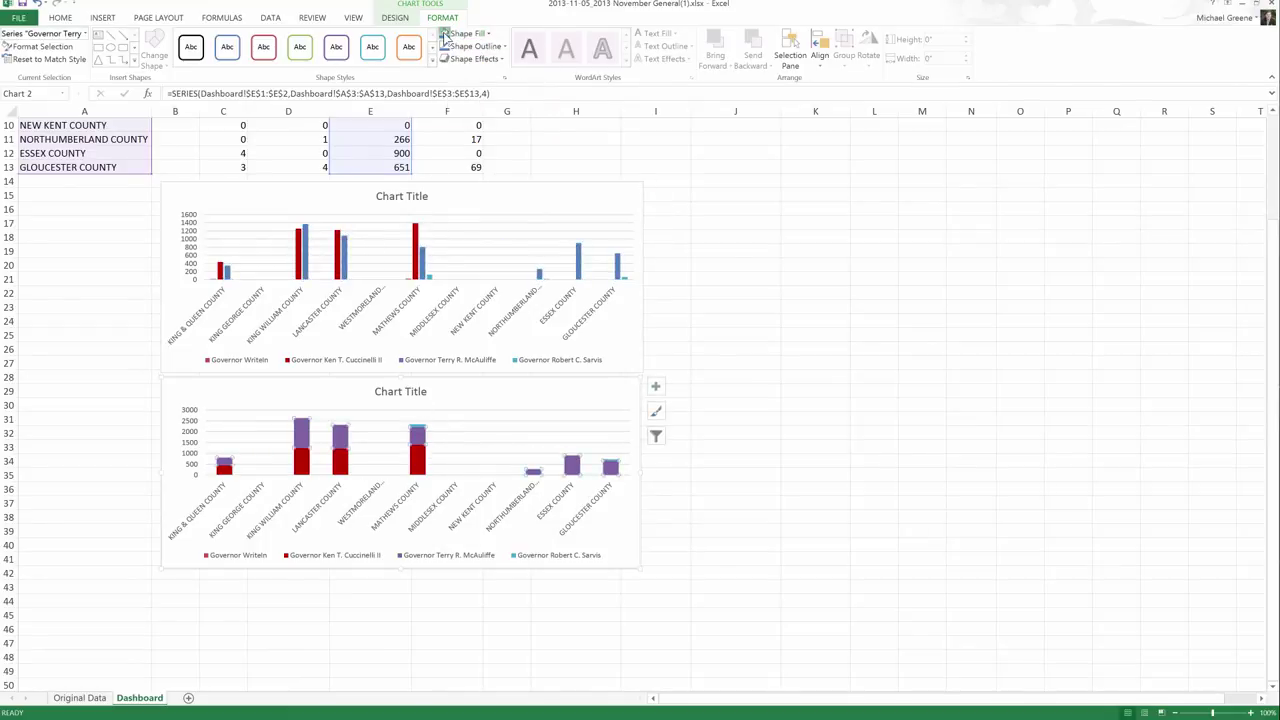
{"action": "left_click", "coordinate": [445, 33]}
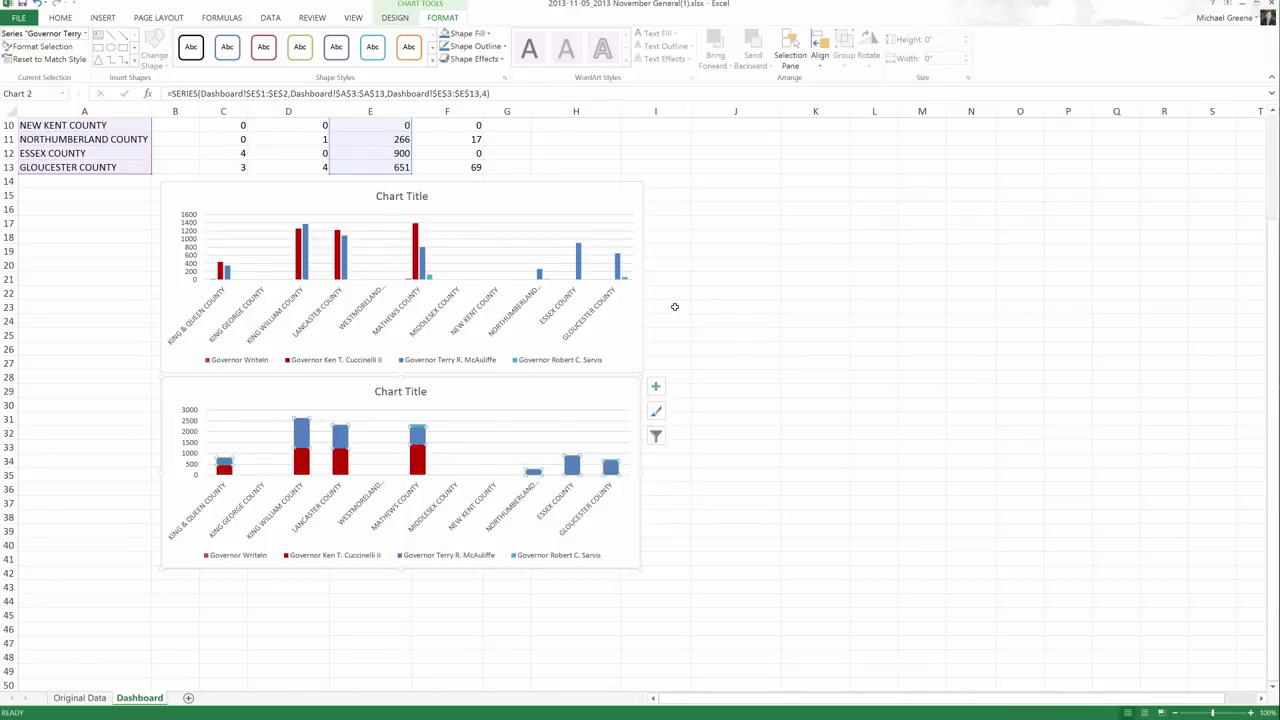
{"action": "key", "text": "Escape"}
Title the clustered column chart "Votes per Candidate per County".
{"action": "scroll", "coordinate": [416, 328], "scroll_direction": "up", "scroll_amount": 3}
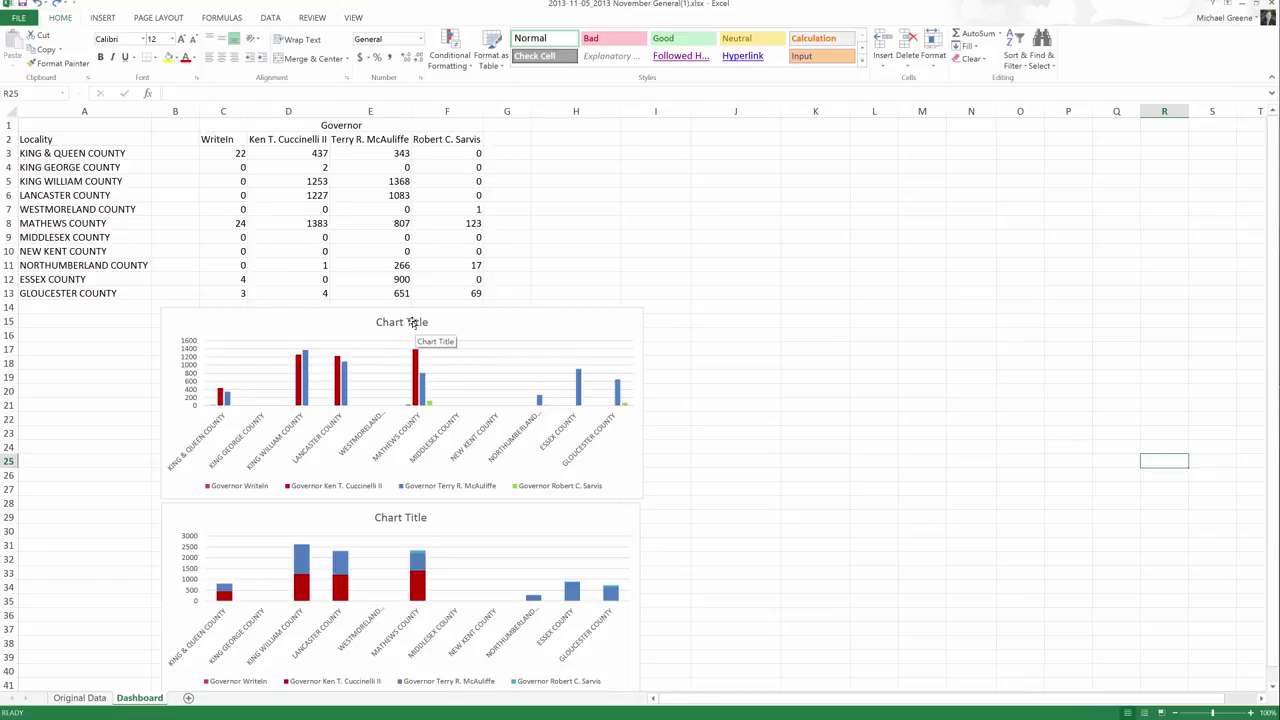
{"action": "double_click", "coordinate": [414, 322]}
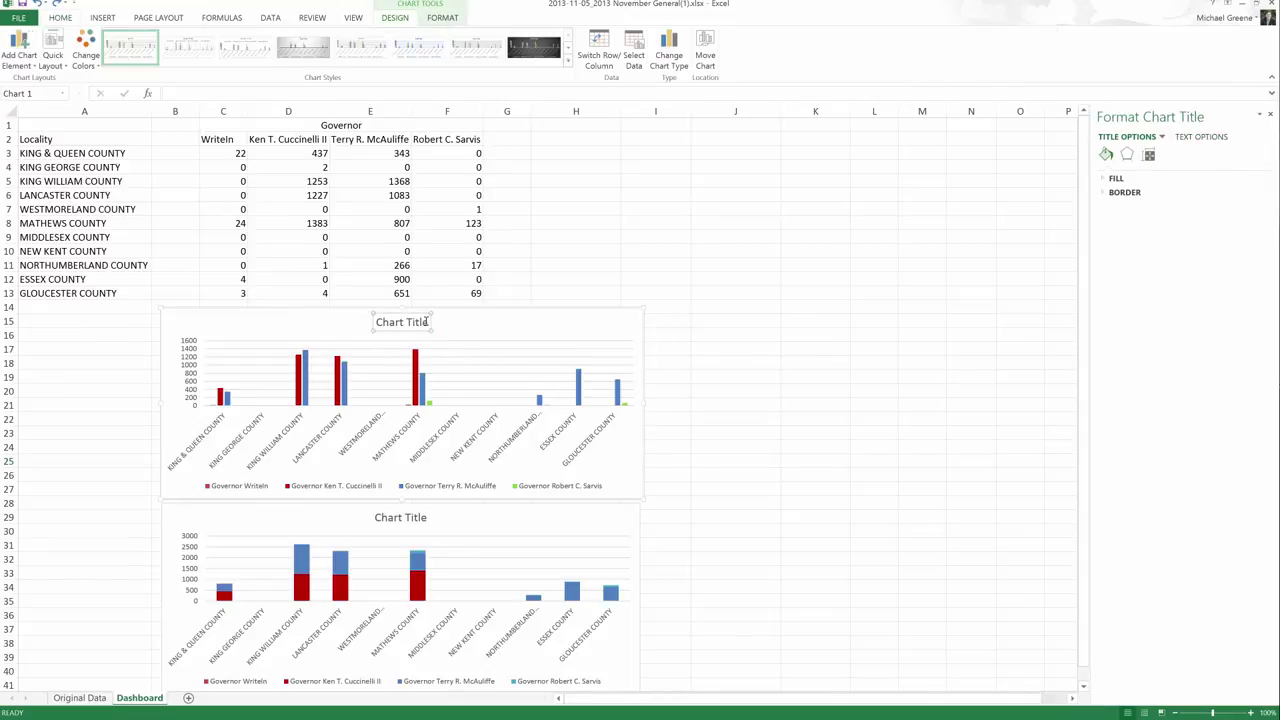
{"action": "triple_click", "coordinate": [397, 322]}
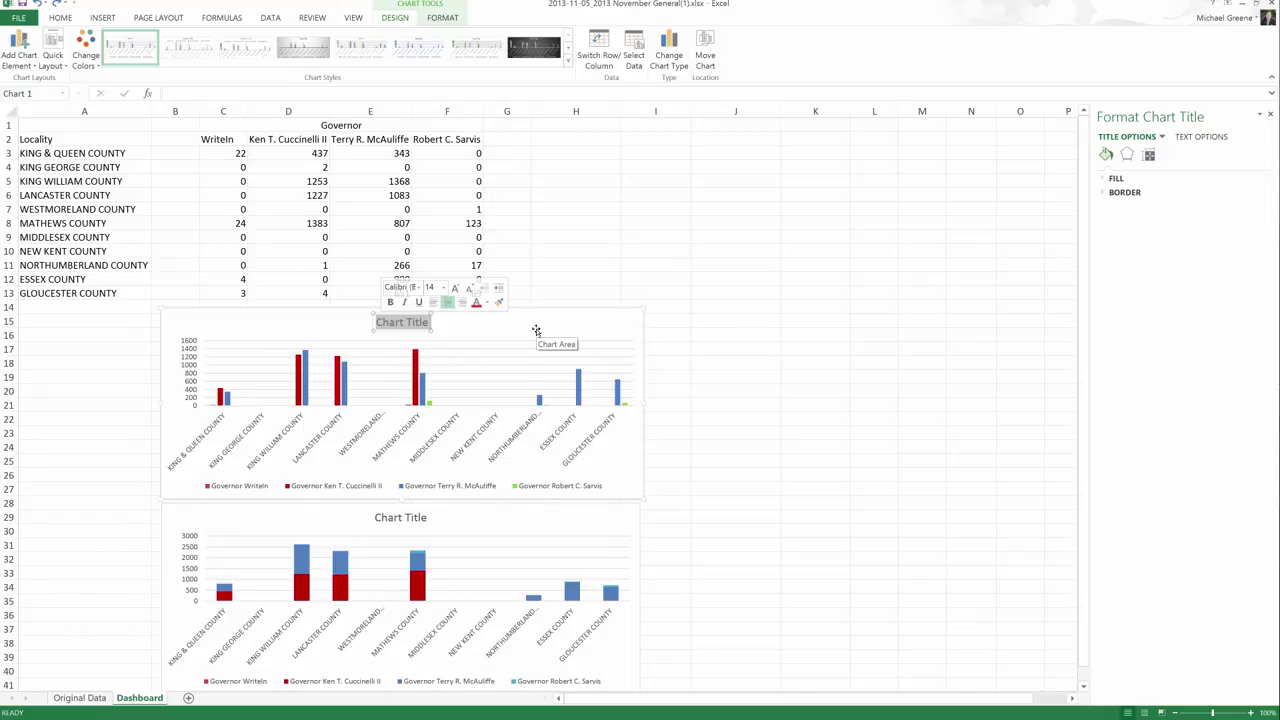
{"action": "type", "text": "To"}
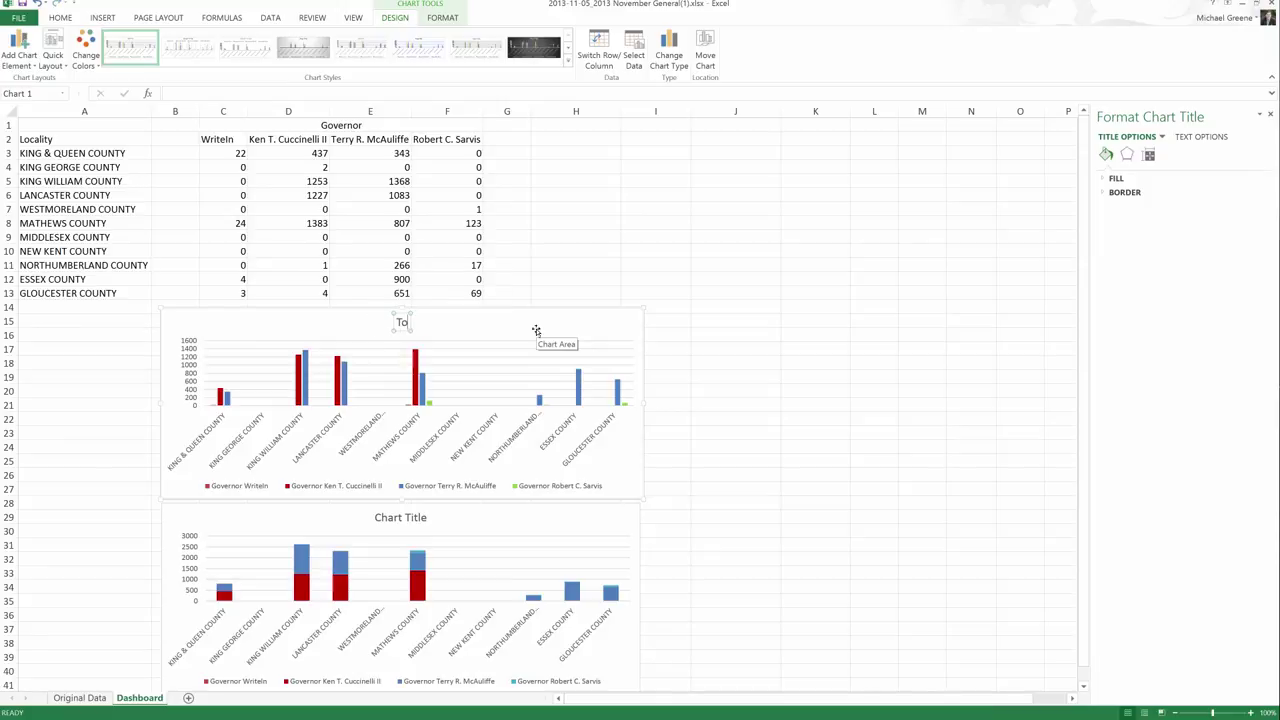
{"action": "key", "text": "BackSpace"}
{"action": "key", "text": "BackSpace"}
{"action": "type", "text": "Votes per Candidate"}
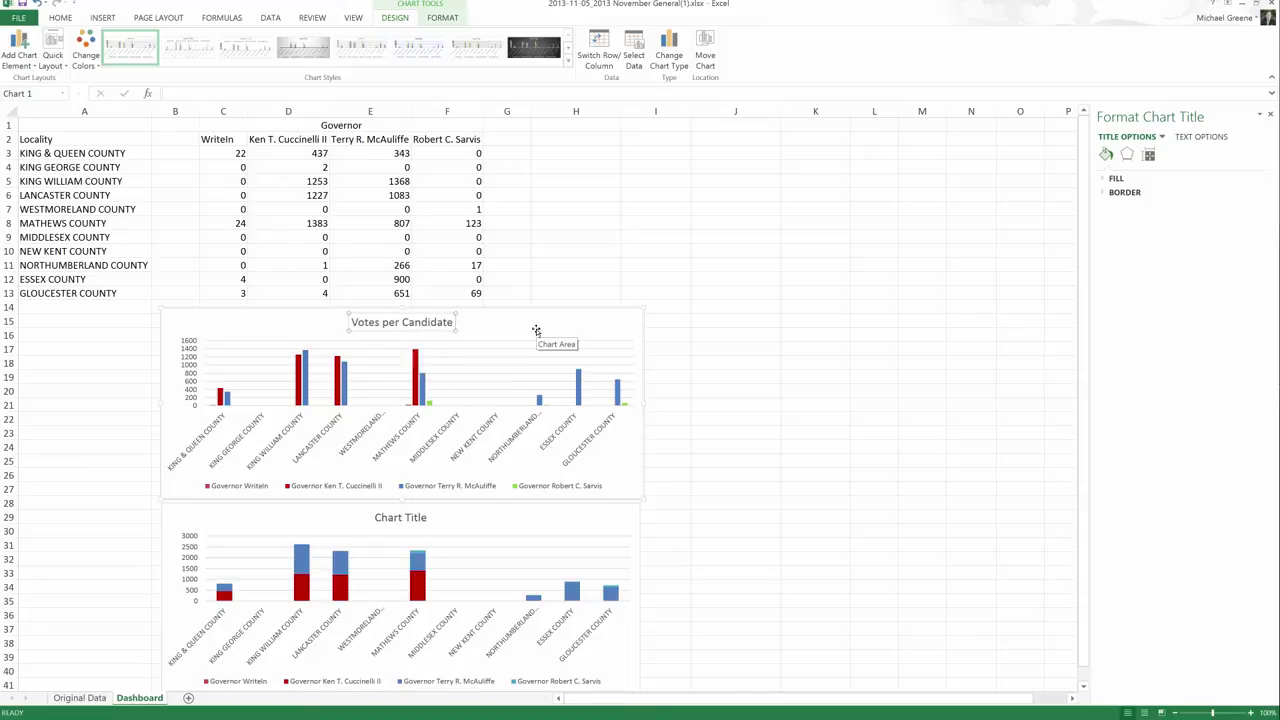
{"action": "type", "text": " per County"}
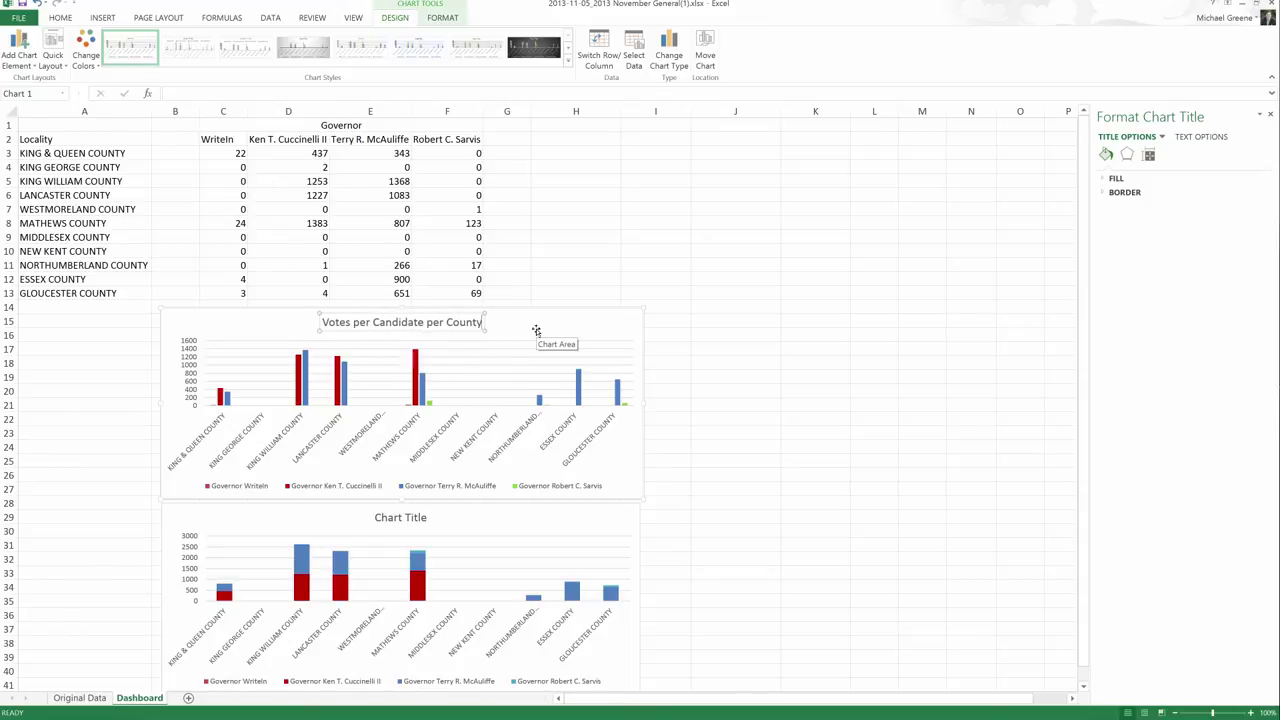
Title the stacked column chart "Total Votes per County" and deselect the chart.
{"action": "left_click", "coordinate": [416, 518]}
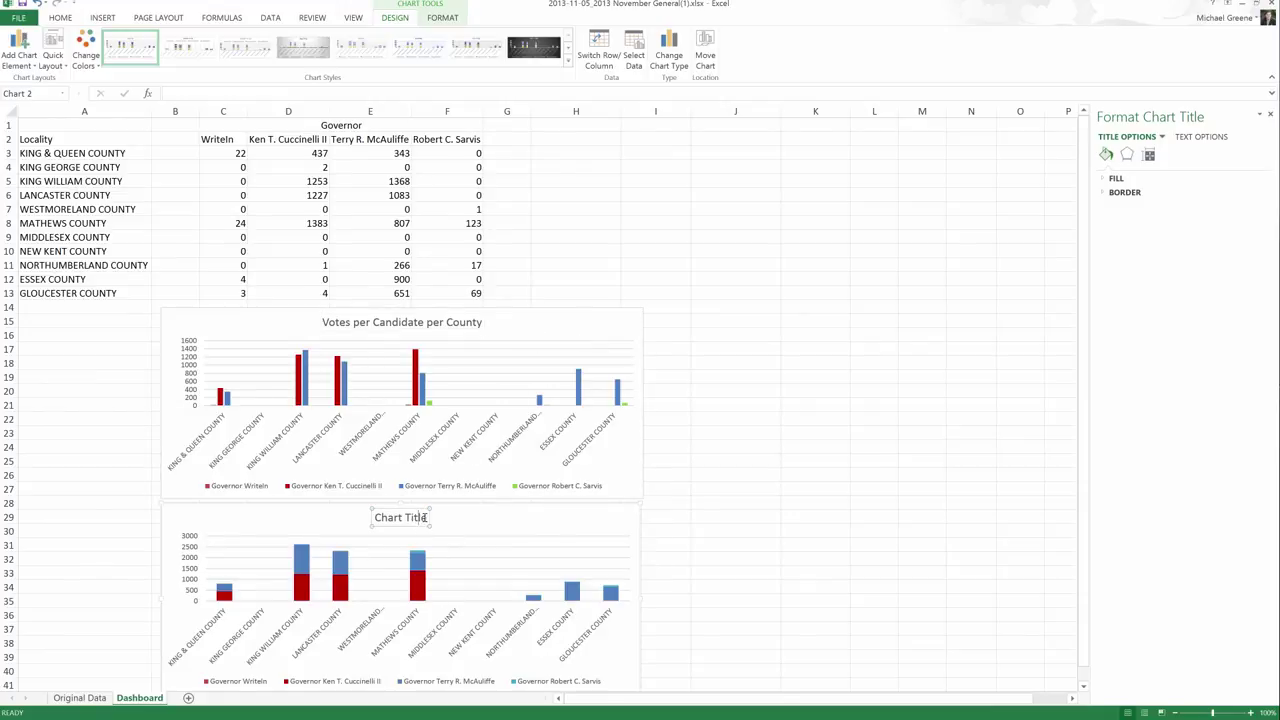
{"action": "left_click_drag", "start_coordinate": [430, 518], "coordinate": [381, 520]}
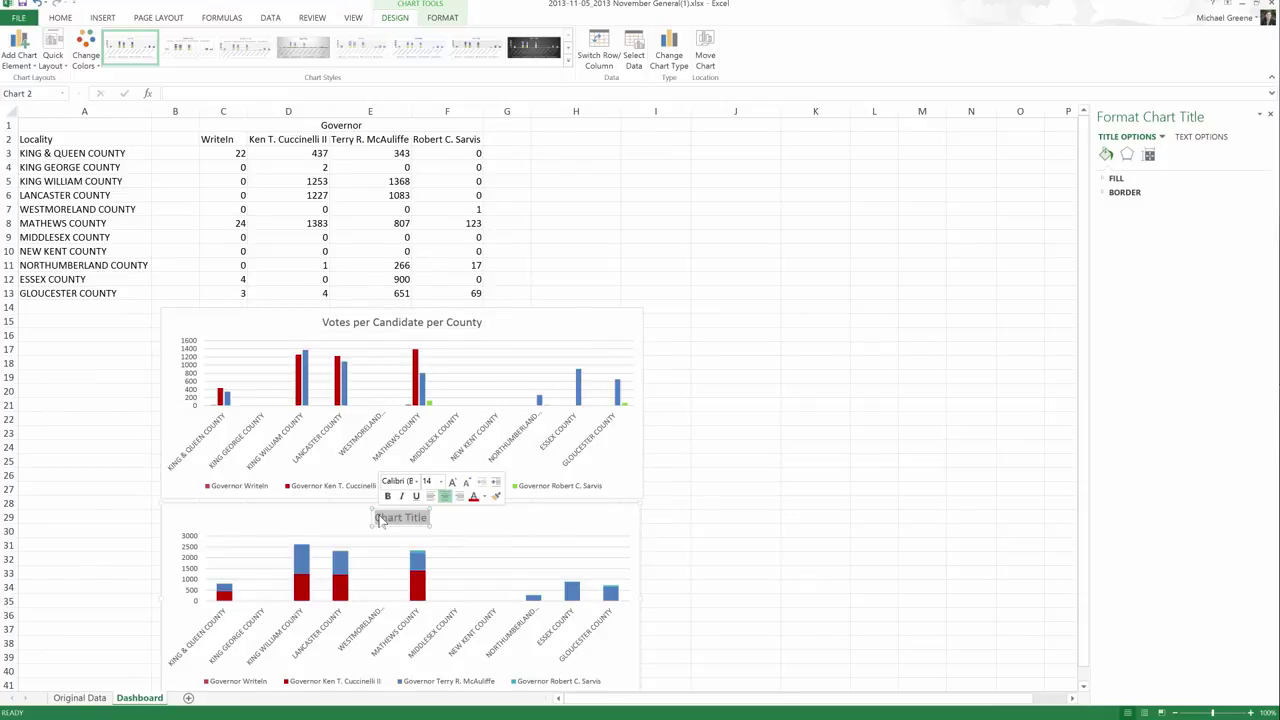
{"action": "type", "text": "tot"}
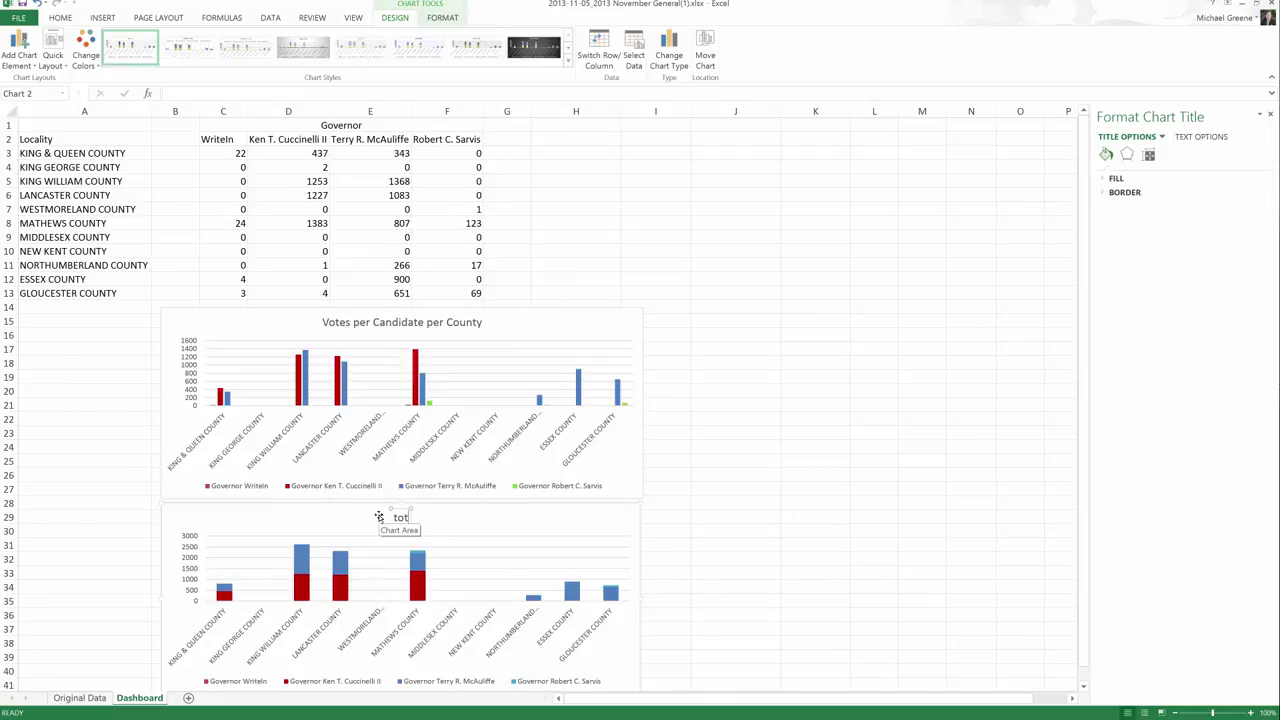
{"action": "key", "text": "BackSpace"}
{"action": "key", "text": "BackSpace"}
{"action": "key", "text": "BackSpace"}
{"action": "type", "text": "Total Votes pe"}
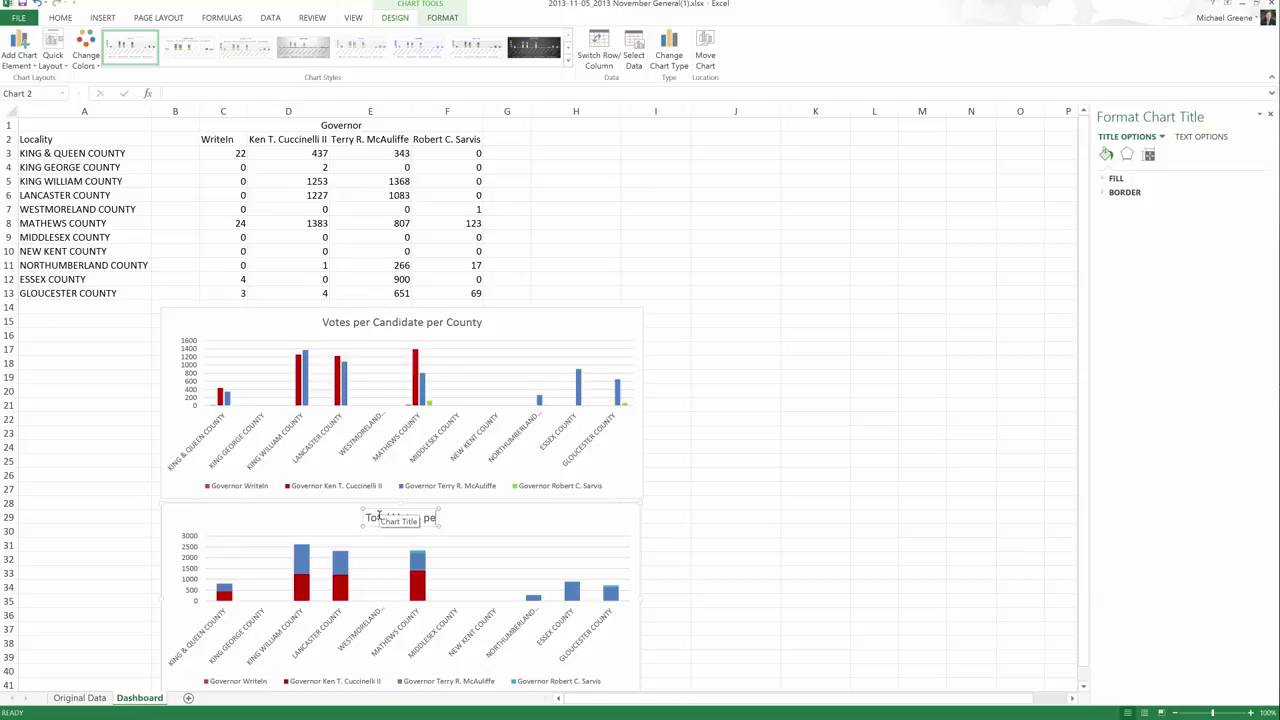
{"action": "type", "text": "r County"}
{"action": "left_click", "coordinate": [663, 471]}
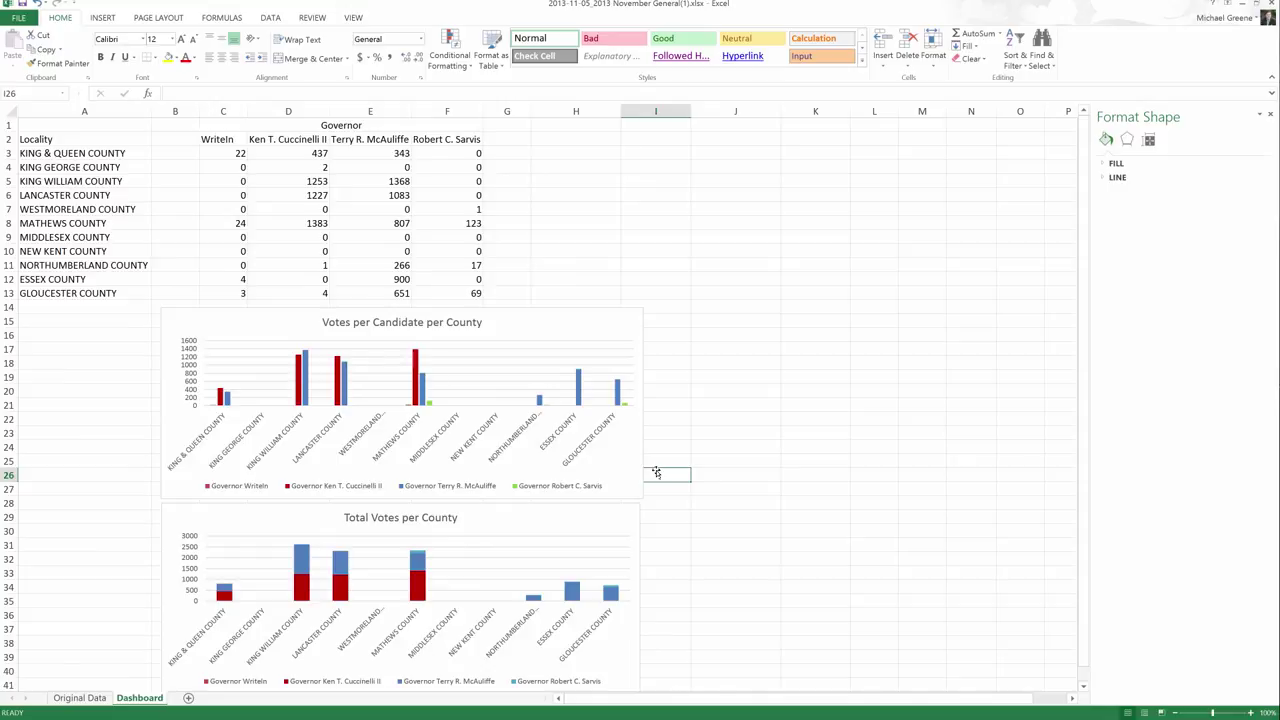
Review the source records on the Original Data sheet and the summarised vote results in C3:F13 of the Dashboard sheet.
{"action": "left_click", "coordinate": [94, 700]}
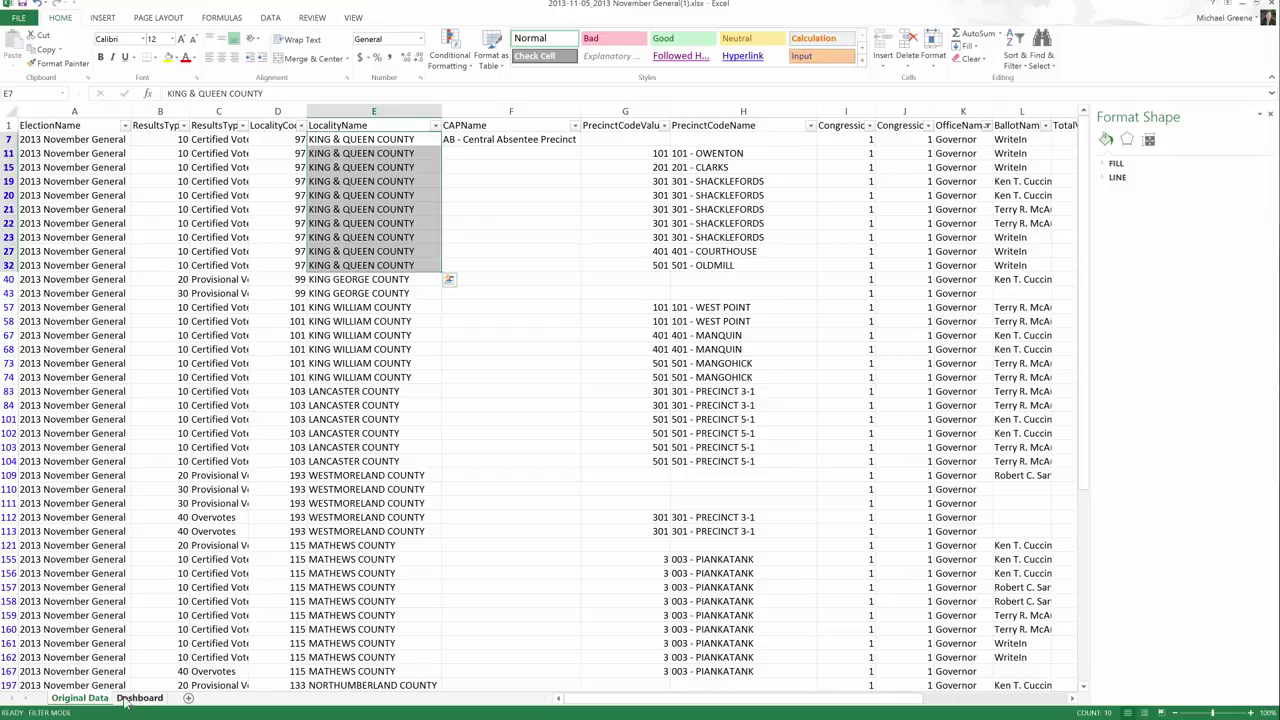
{"action": "left_click", "coordinate": [138, 699]}
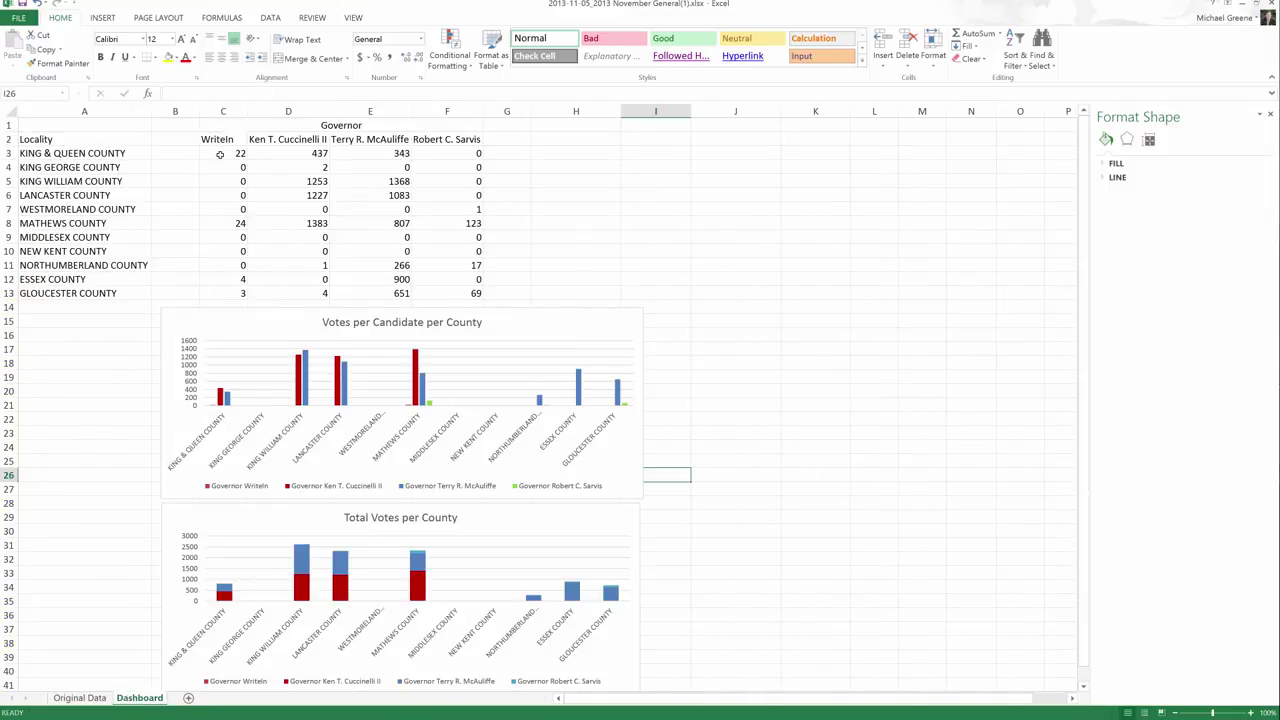
{"action": "left_click_drag", "start_coordinate": [220, 153], "coordinate": [440, 293]}
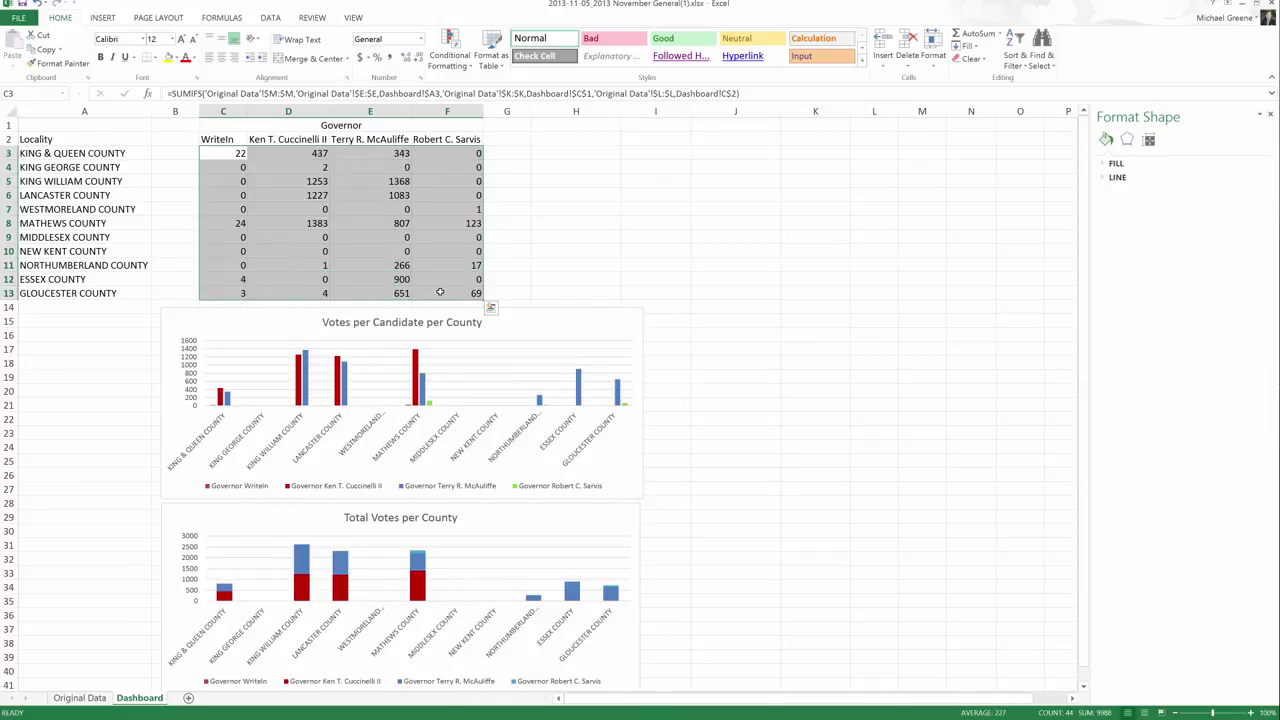
{"action": "left_click", "coordinate": [514, 296]}
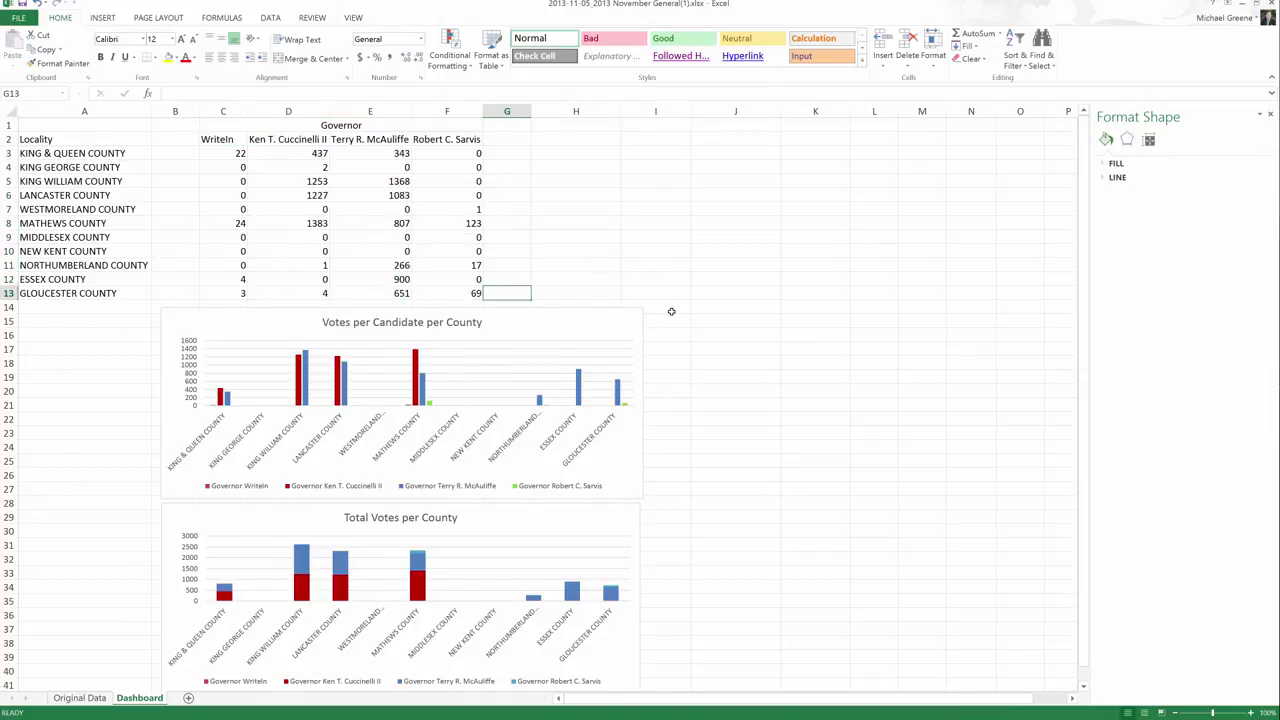